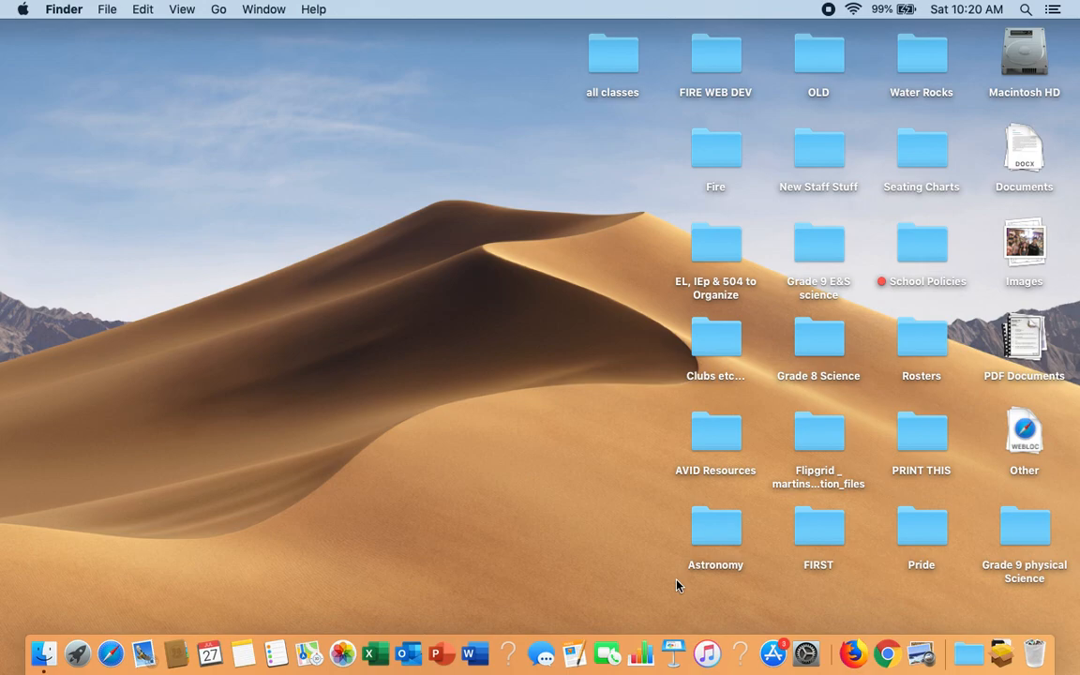
Step: Switch to Firefox, open classroom.google.com, and go to the classwork of the first listed class
{"action": "left_click", "coordinate": [854, 655]}
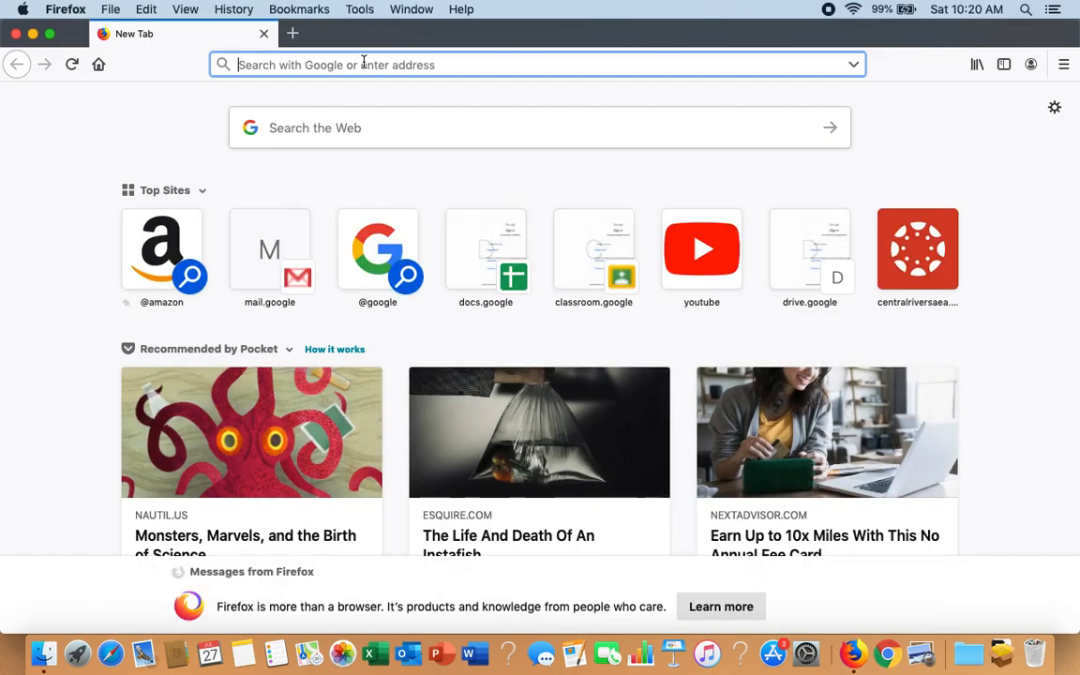
{"action": "type", "text": "classroom.google.com/"}
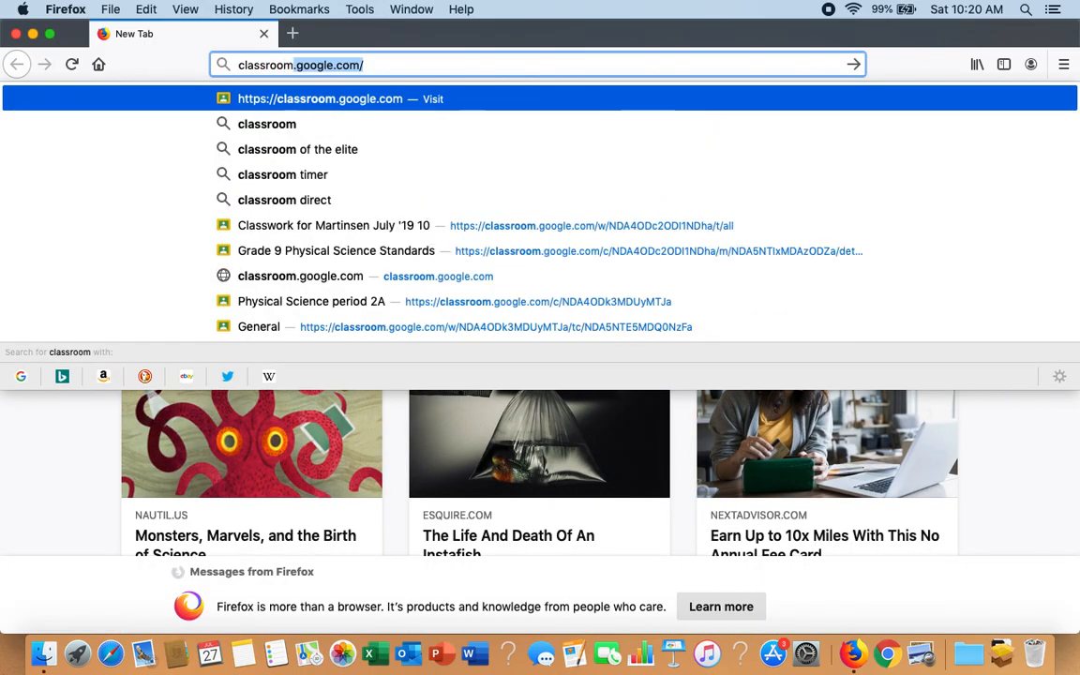
{"action": "key", "text": "Return"}
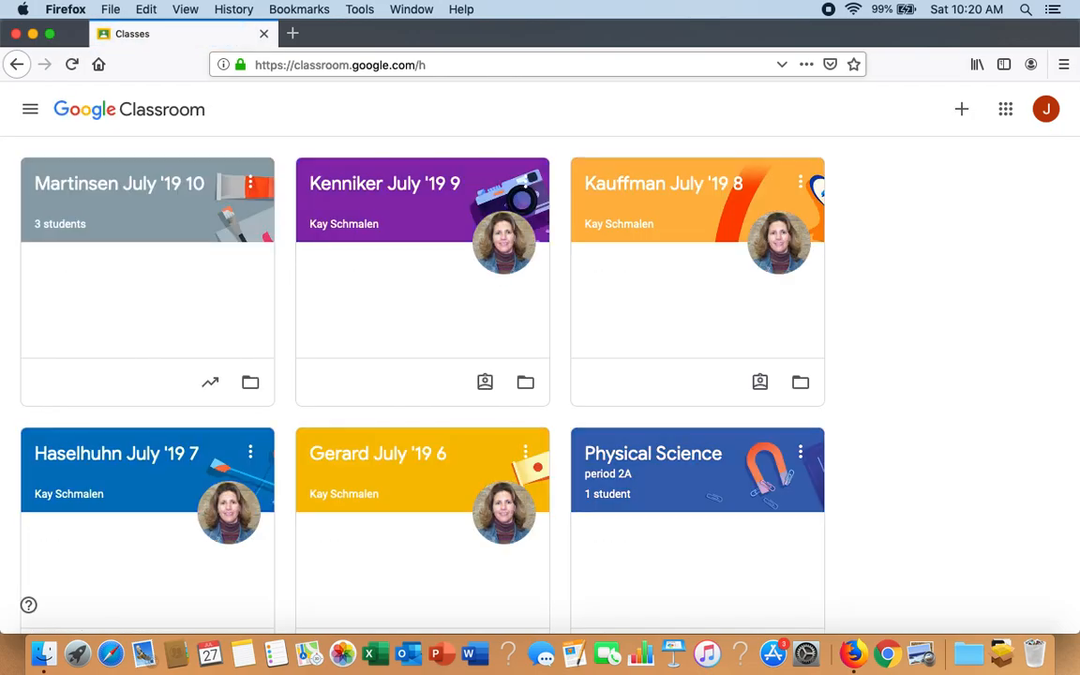
{"action": "left_click", "coordinate": [148, 223]}
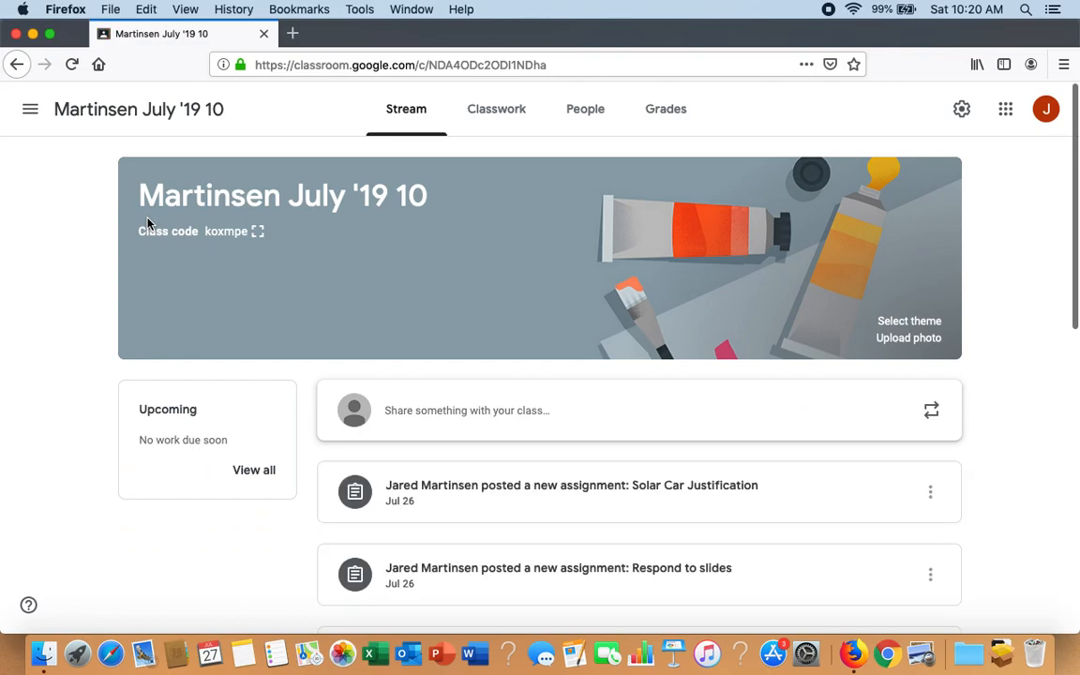
{"action": "left_click", "coordinate": [483, 110]}
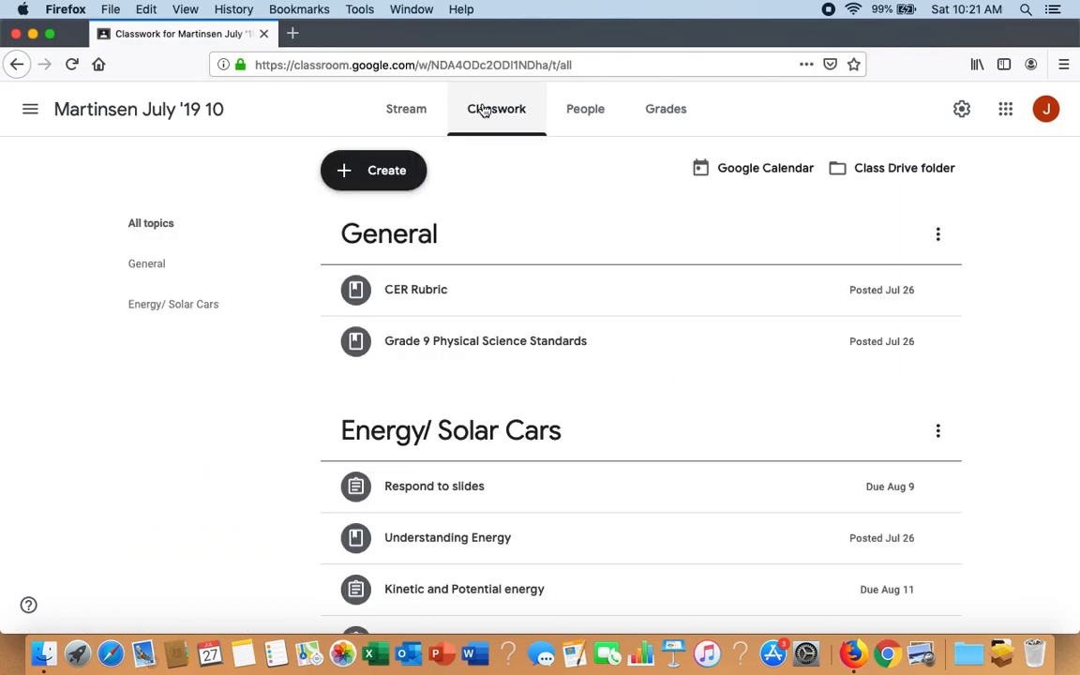
Step: Create a new assignment titled "Engineering Design Video Response"
{"action": "left_click", "coordinate": [364, 183]}
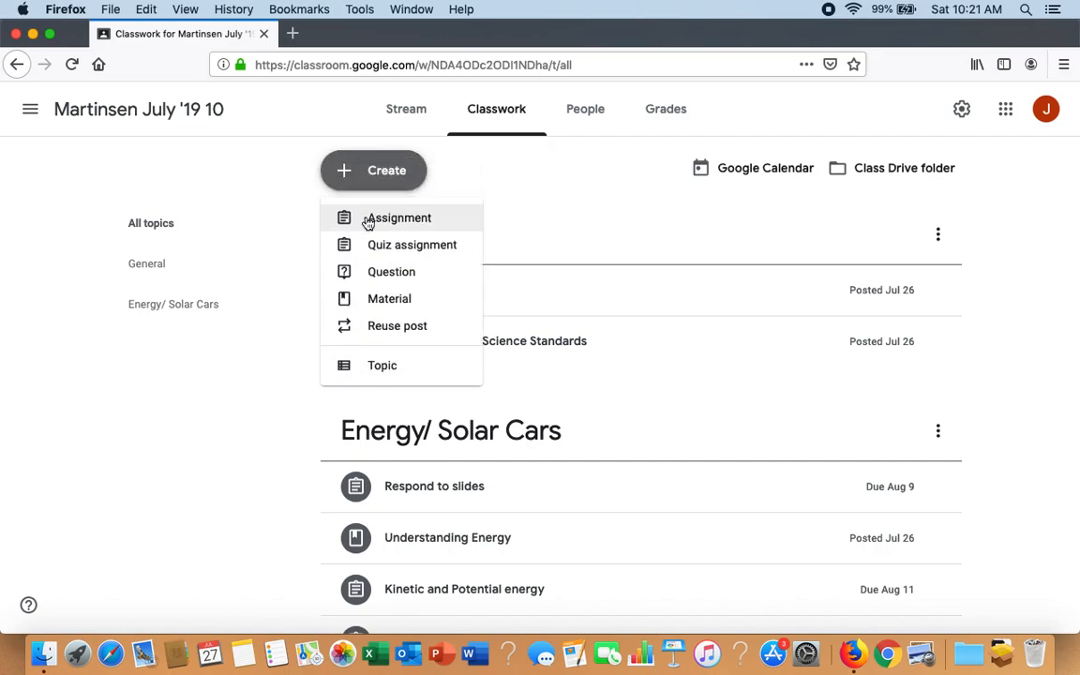
{"action": "left_click", "coordinate": [368, 221]}
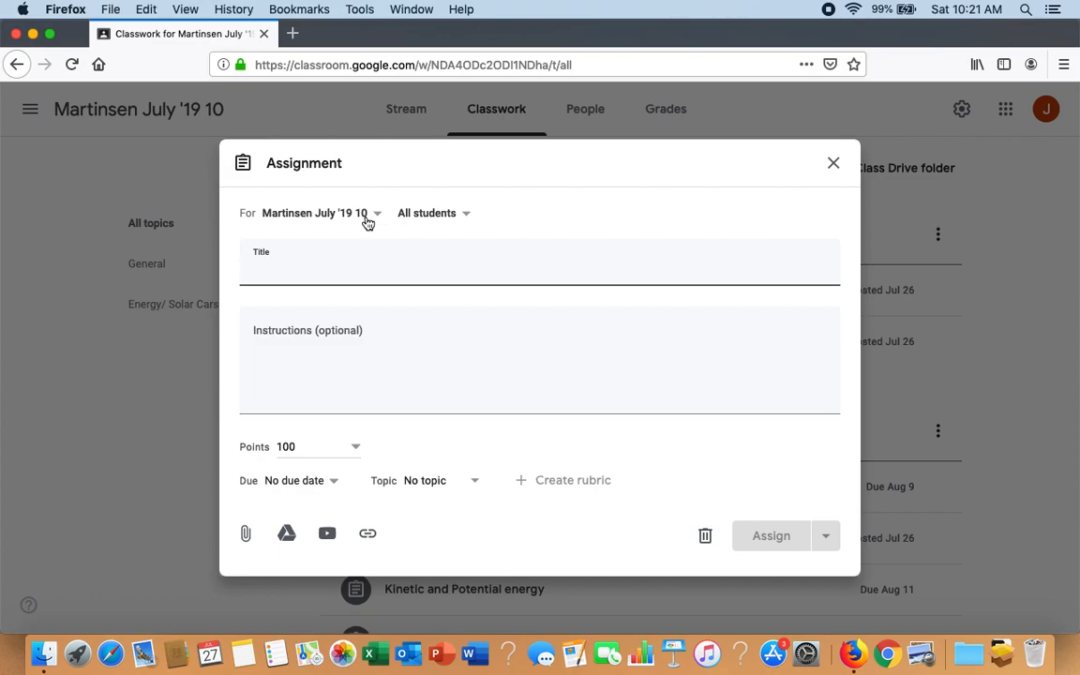
{"action": "type", "text": "Engineering Design Vi"}
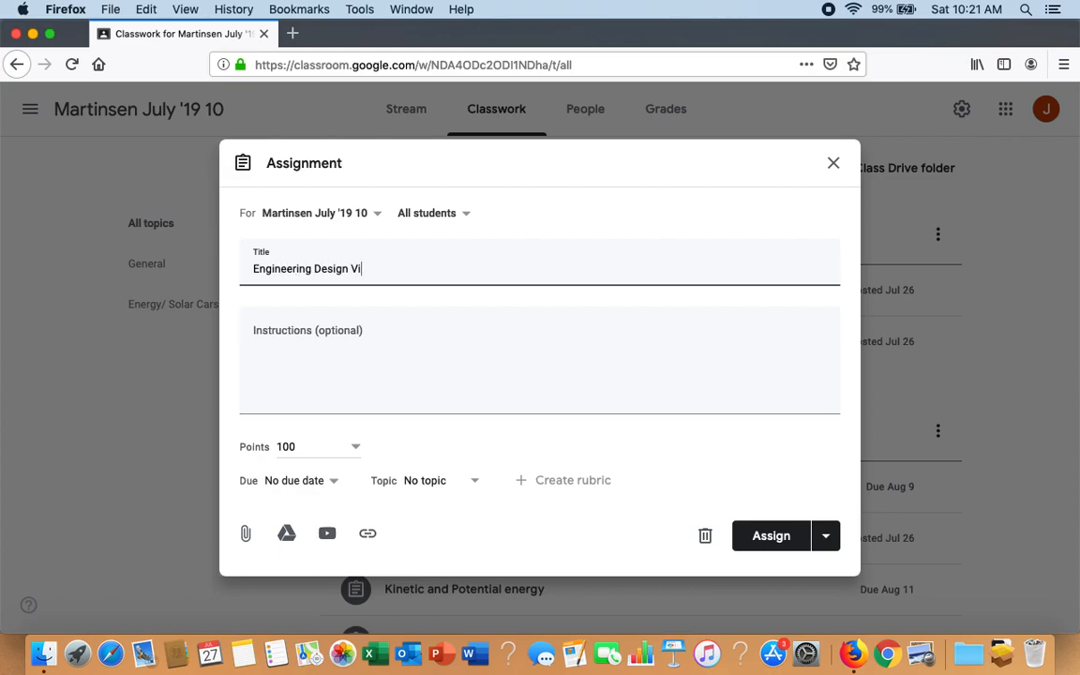
{"action": "type", "text": "deo Response"}
Step: Enter the instructions "After watching the Youtube video: The Engineering Design Process: A Taco Party, answer the following questions."
{"action": "left_click", "coordinate": [381, 345]}
{"action": "type", "text": "After watching the youtube video: The Engineering Design Process: A Taco Party, answer the following questions."}
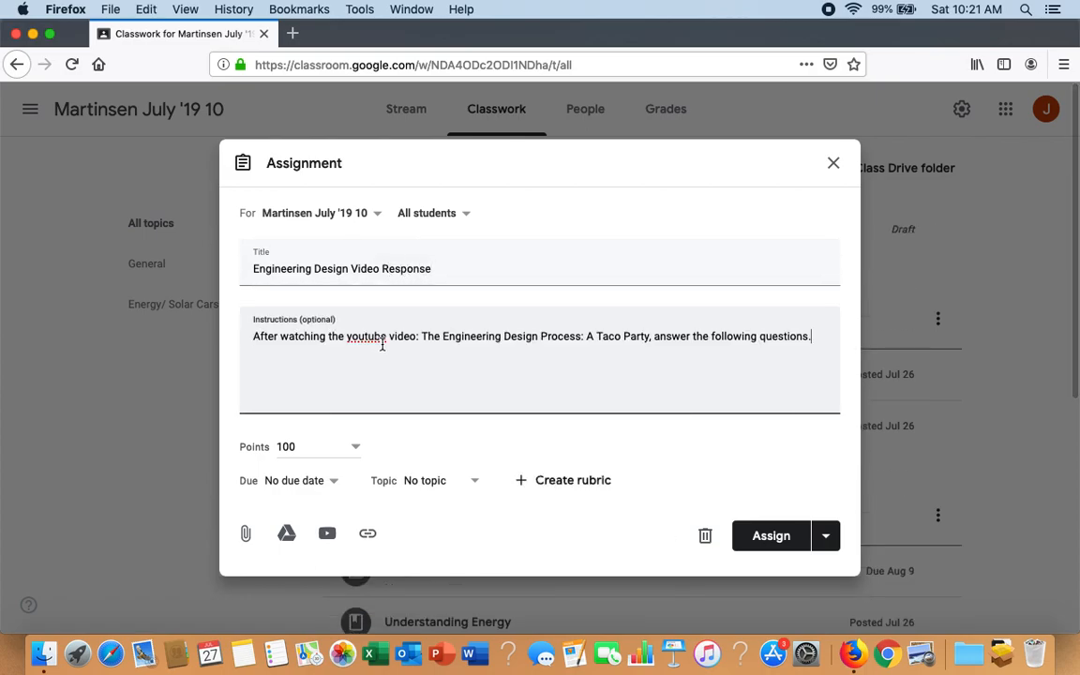
{"action": "left_click", "coordinate": [388, 338]}
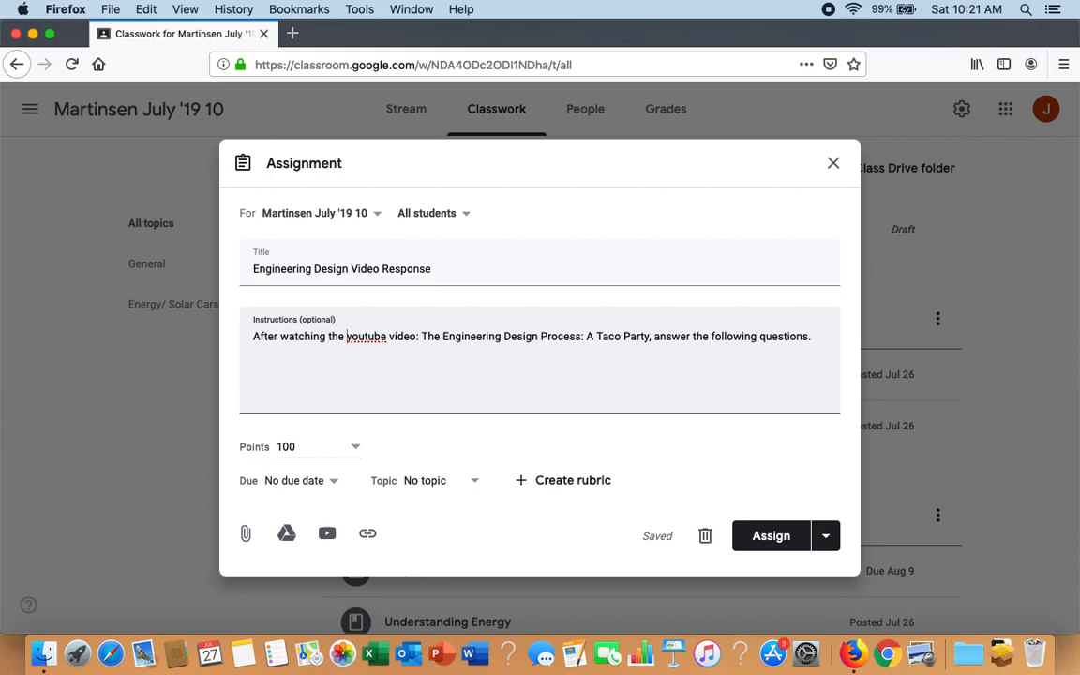
{"action": "key", "text": "Left"}
{"action": "key", "text": "Left"}
{"action": "key", "text": "Left"}
{"action": "key", "text": "BackSpace"}
{"action": "type", "text": "Y"}
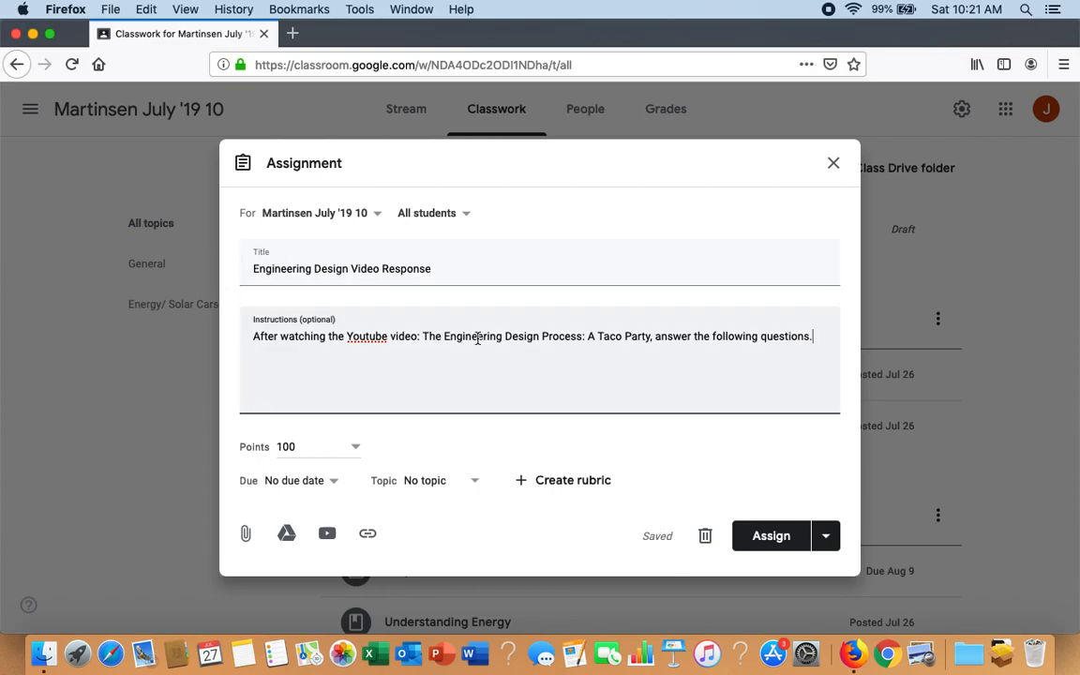
Step: Enclose the video title in the instructions in double quotation marks, with the comma inside the closing mark
{"action": "left_click", "coordinate": [652, 335]}
{"action": "type", "text": ",\""}
{"action": "left_click", "coordinate": [424, 337]}
{"action": "type", "text": "\""}
{"action": "left_click", "coordinate": [279, 336]}
{"action": "double_click", "coordinate": [265, 337]}
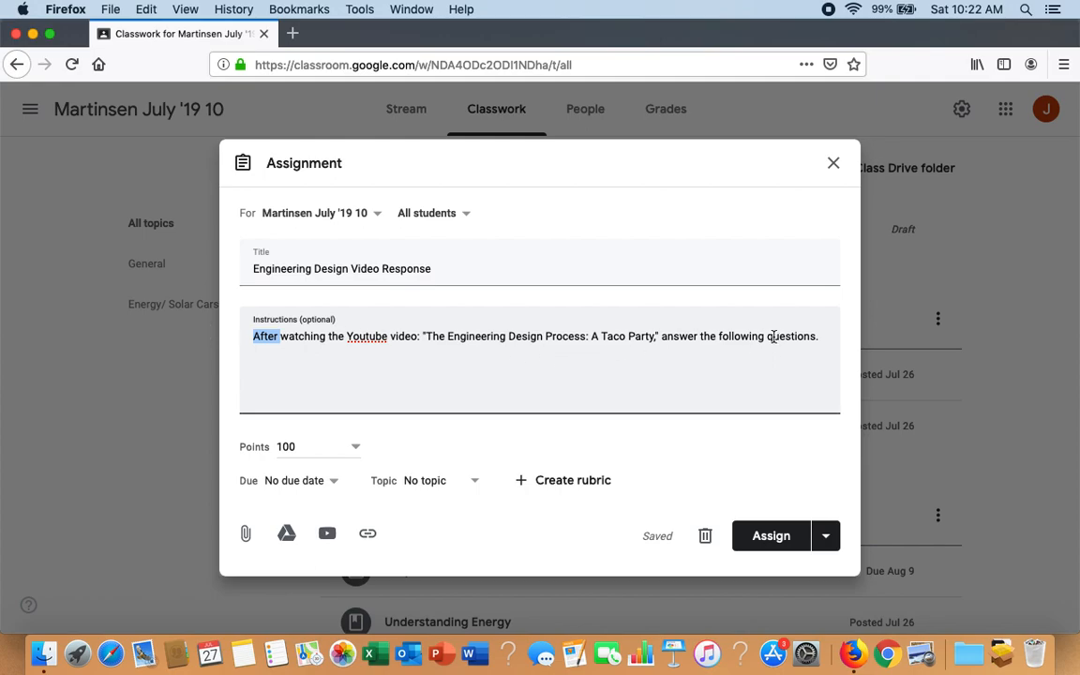
Step: Replace "following questions." with "questions in the attached google document." and add the line "Remember to turn in your work when you are done."
{"action": "left_click_drag", "start_coordinate": [720, 336], "coordinate": [819, 337]}
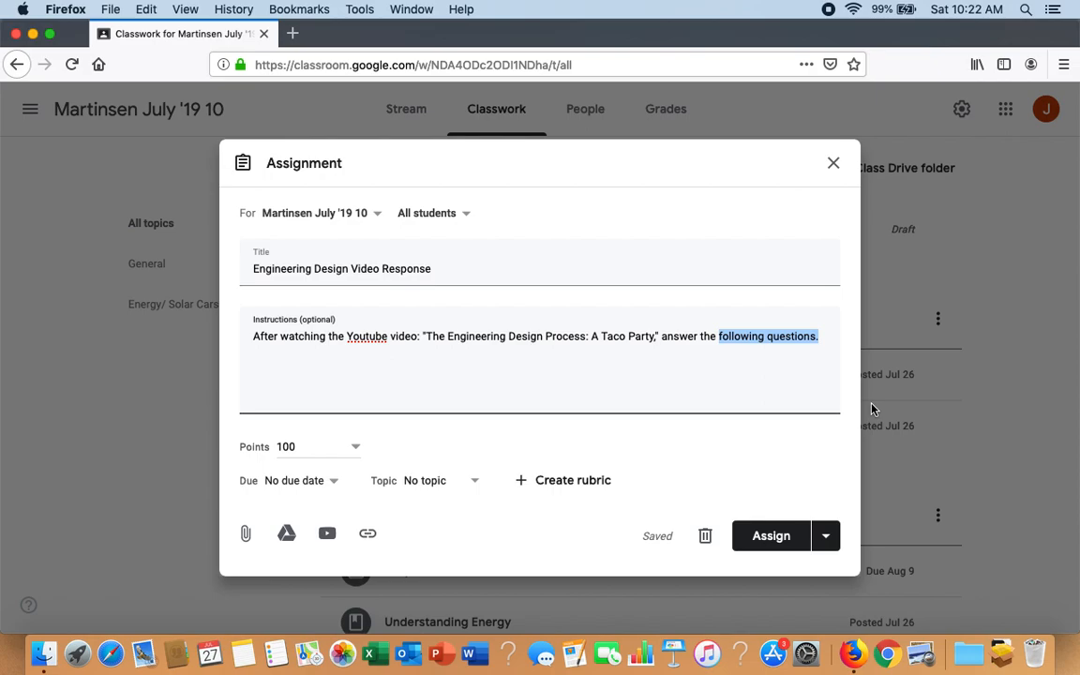
{"action": "type", "text": "questions in the attached "}
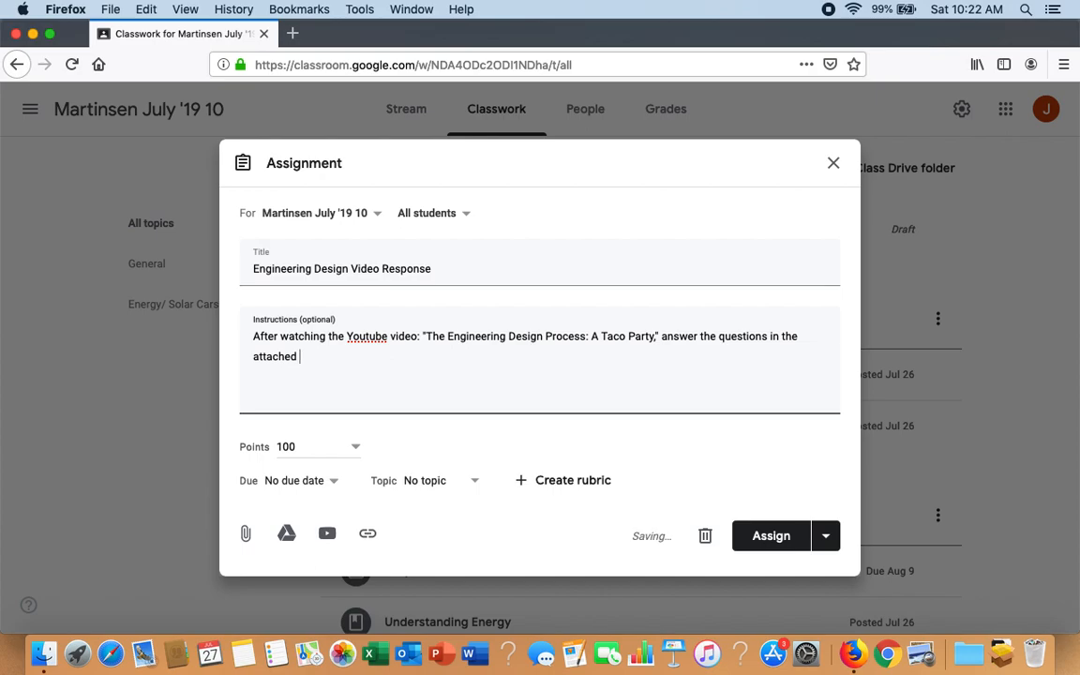
{"action": "type", "text": "google document."}
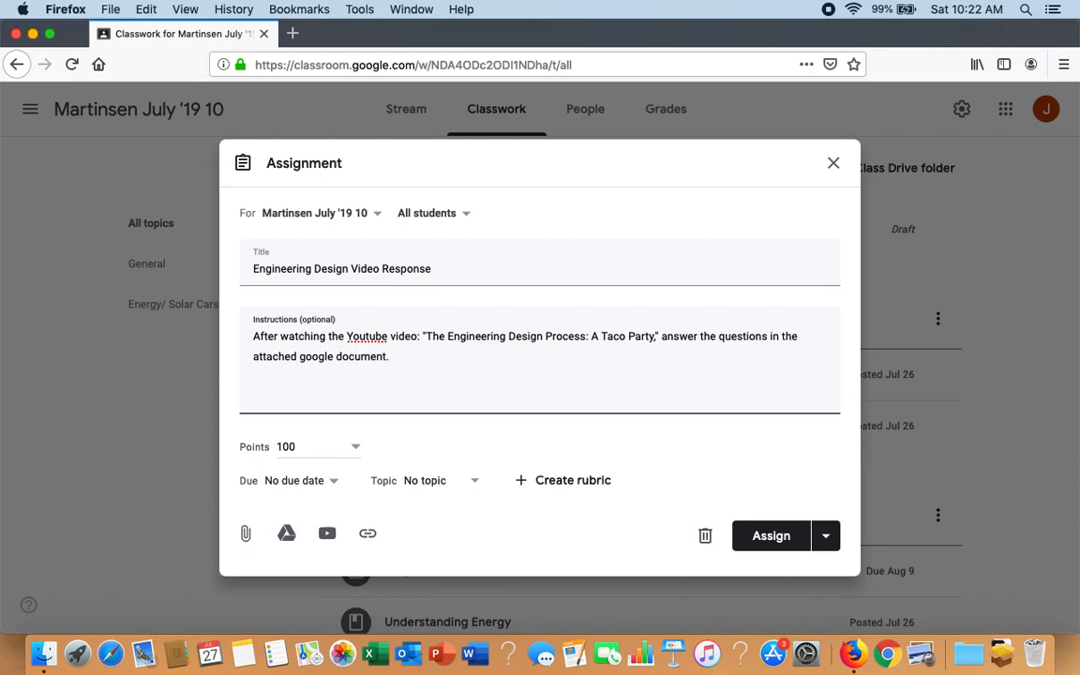
{"action": "key", "text": "Return"}
{"action": "type", "text": "Remember to turn in your work when you a"}
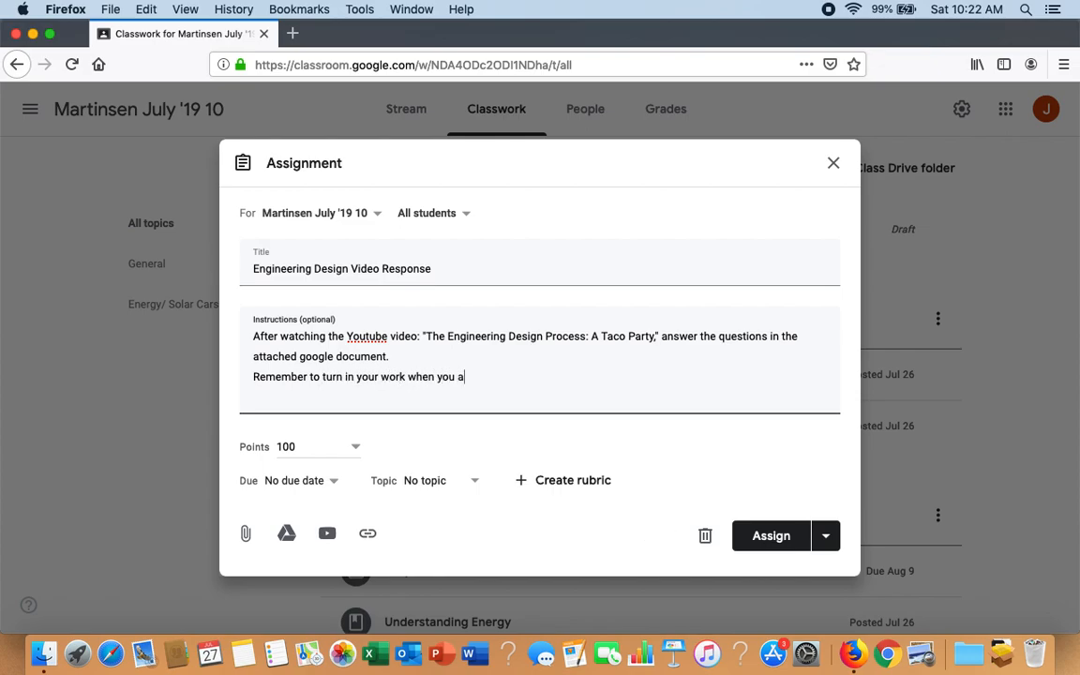
{"action": "type", "text": "re done."}
Step: Set the assignment's points to 10 and its due date to August 15, 2019
{"action": "left_click", "coordinate": [355, 449]}
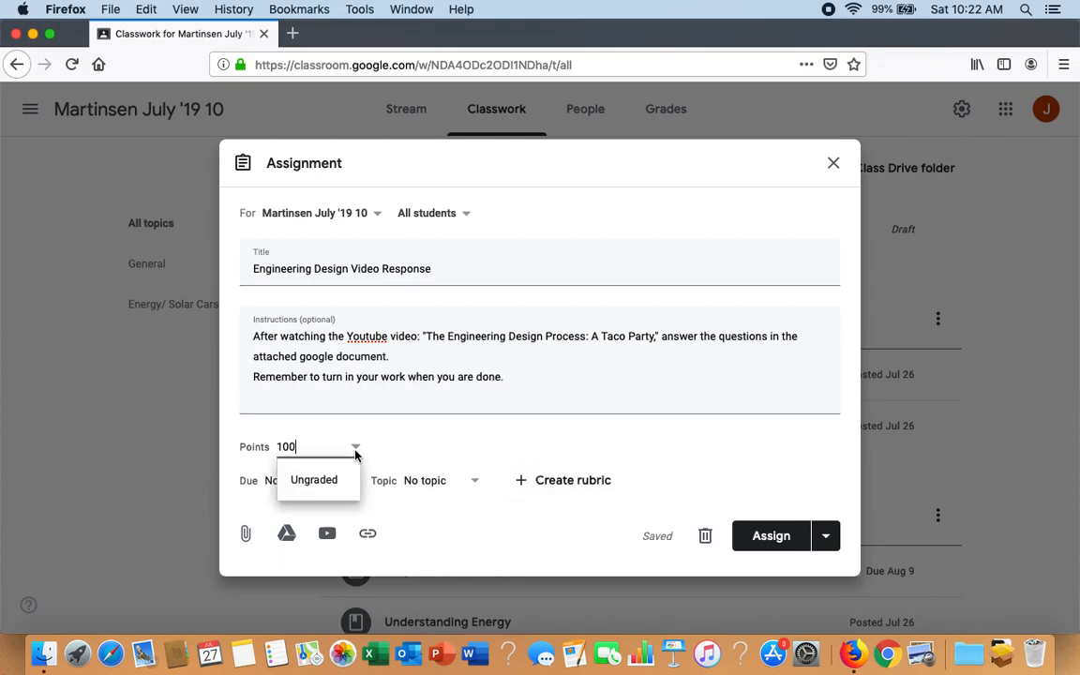
{"action": "key", "text": "BackSpace"}
{"action": "left_click", "coordinate": [409, 440]}
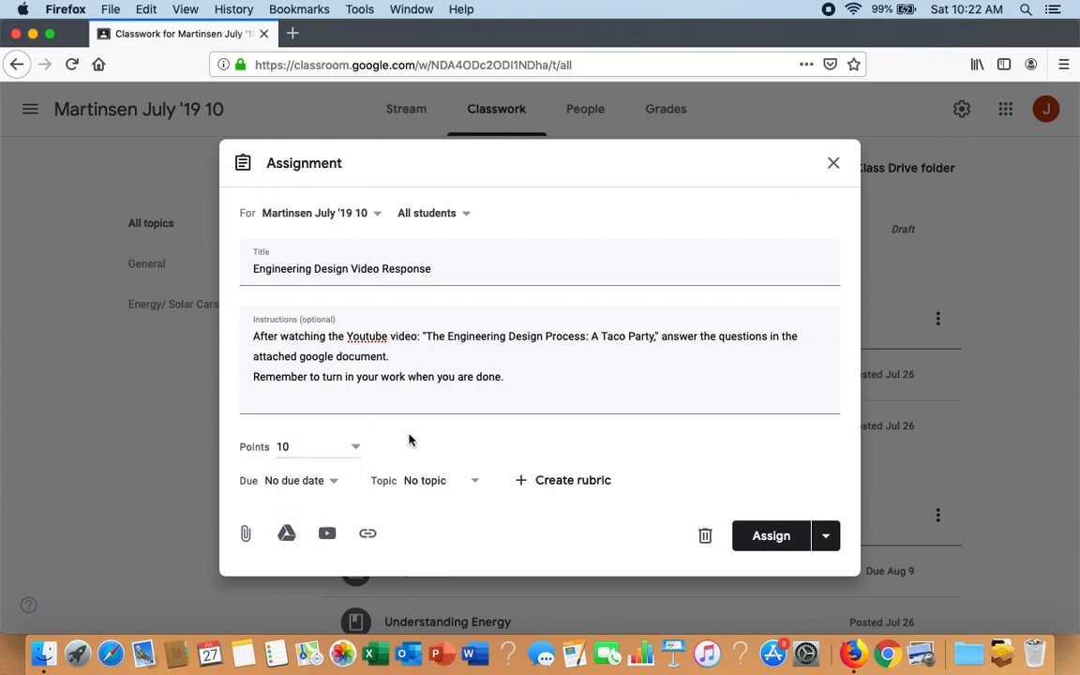
{"action": "left_click", "coordinate": [336, 481]}
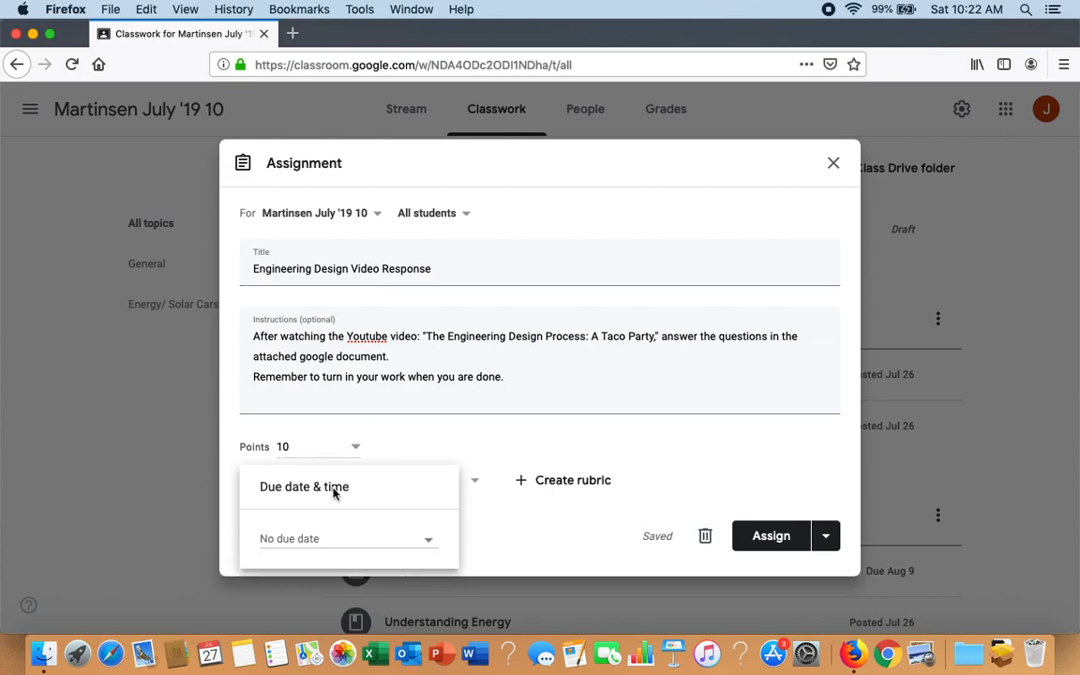
{"action": "left_click", "coordinate": [343, 548]}
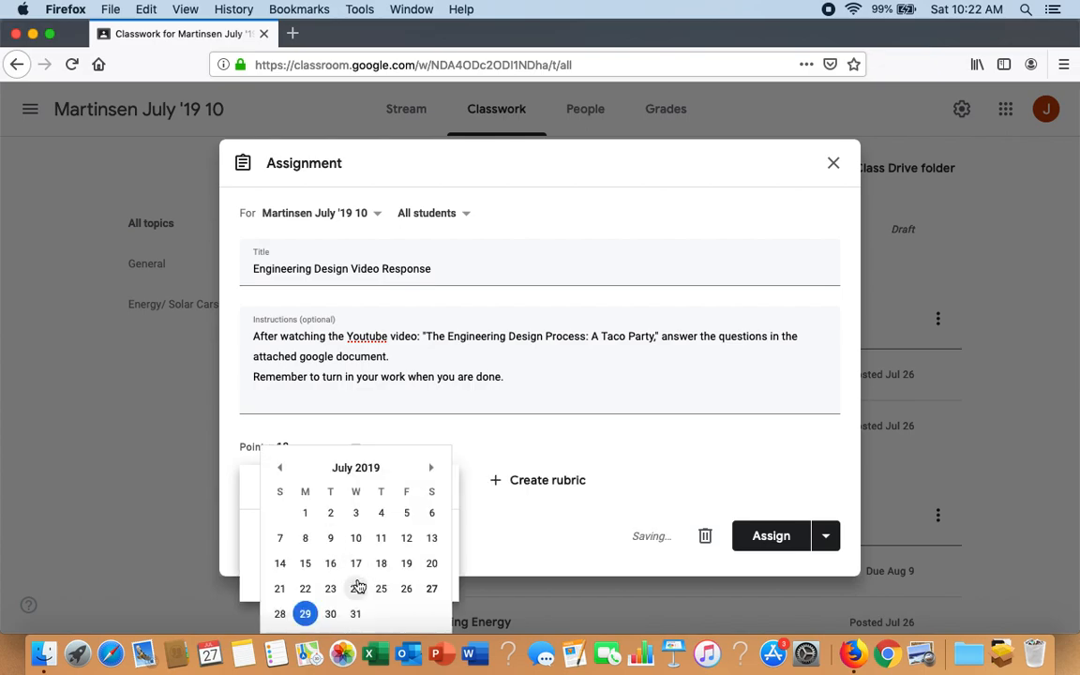
{"action": "left_click", "coordinate": [430, 470]}
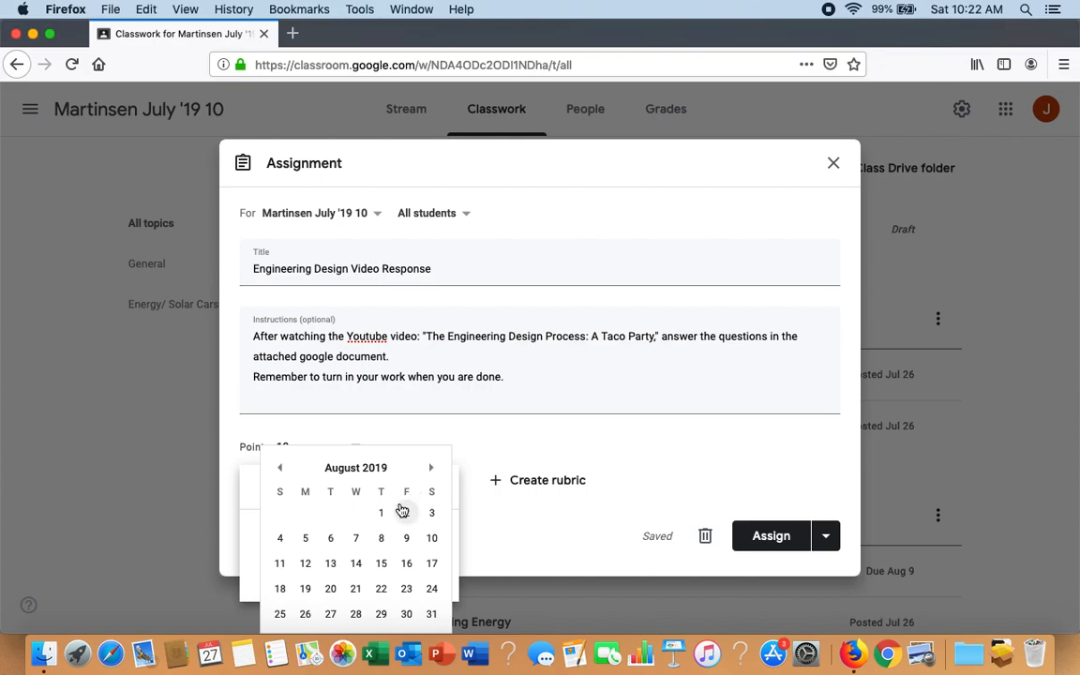
{"action": "left_click", "coordinate": [381, 564]}
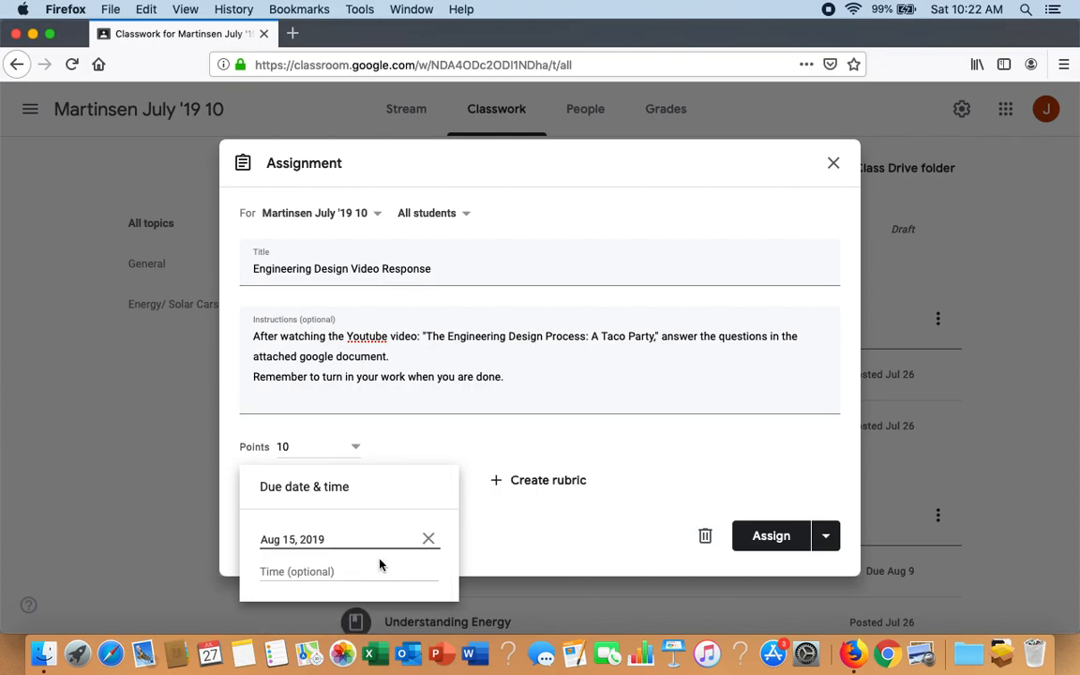
{"action": "left_click", "coordinate": [426, 452]}
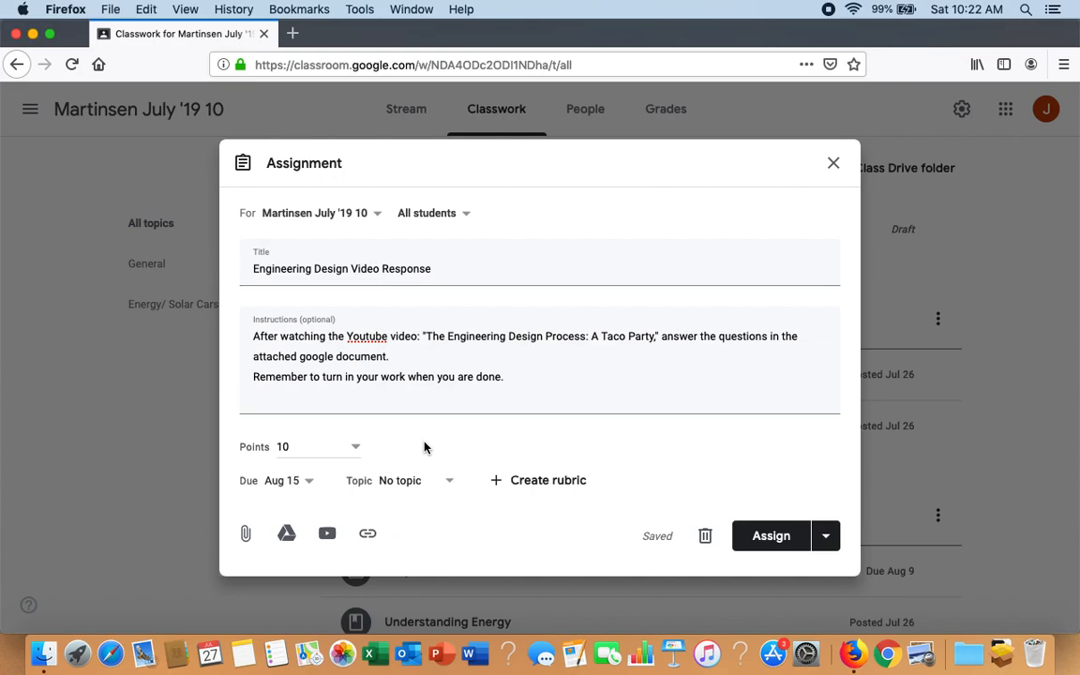
Step: Search YouTube for "engineering design taco party" and attach the video "The Engineering Design Process: A Taco Party" to the assignment
{"action": "left_click", "coordinate": [328, 534]}
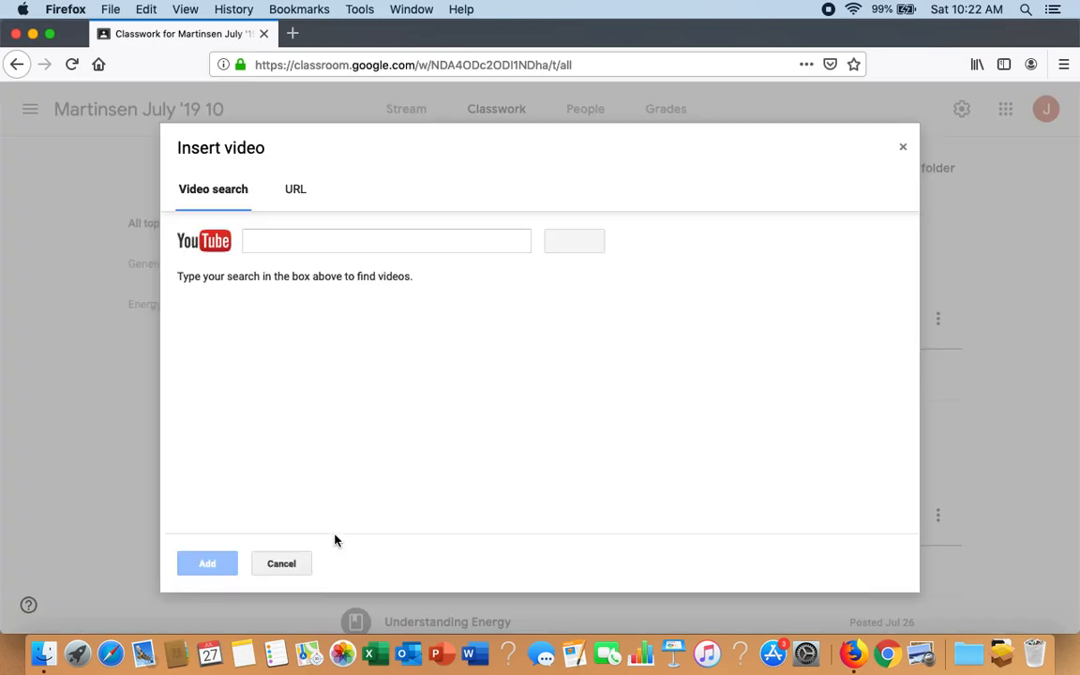
{"action": "type", "text": "engine"}
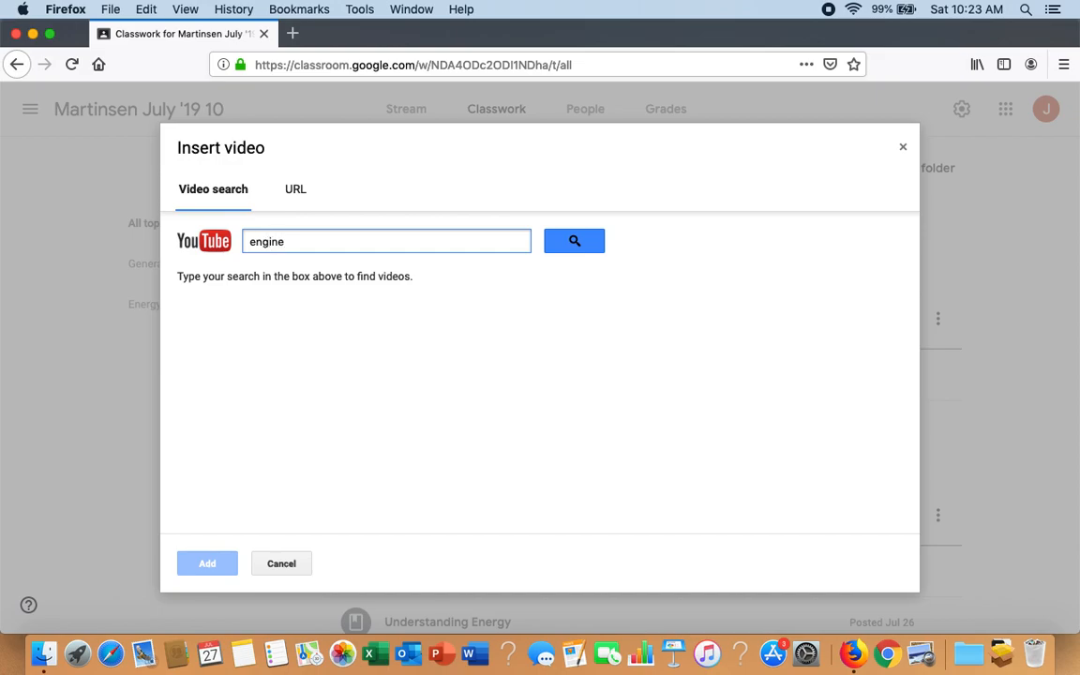
{"action": "type", "text": "ering design taco party"}
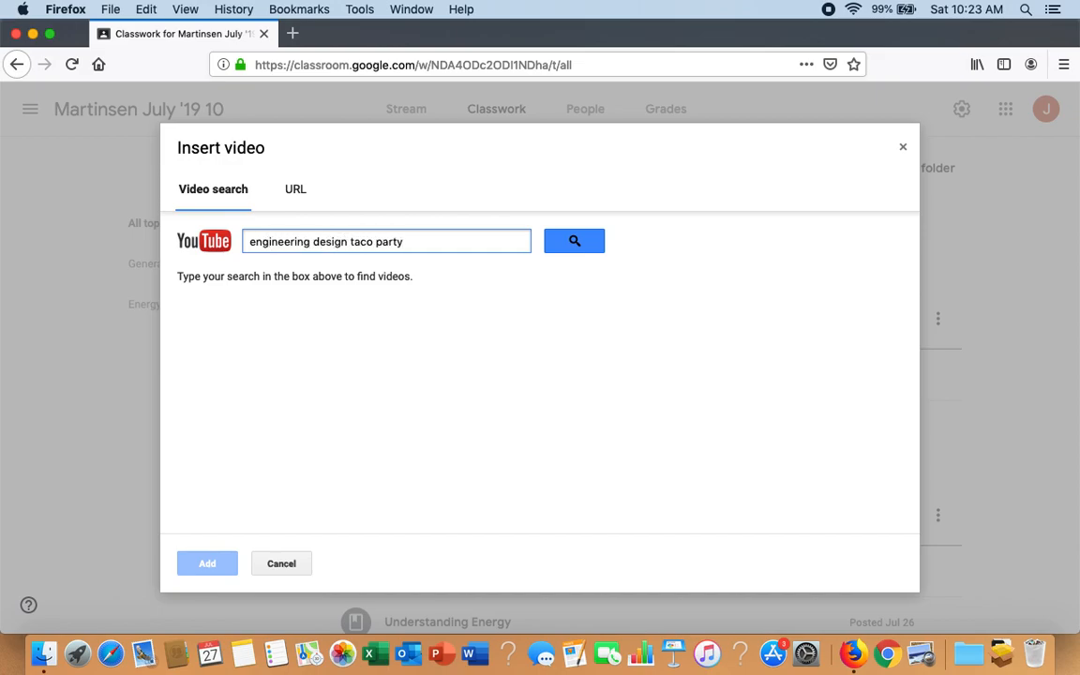
{"action": "key", "text": "Return"}
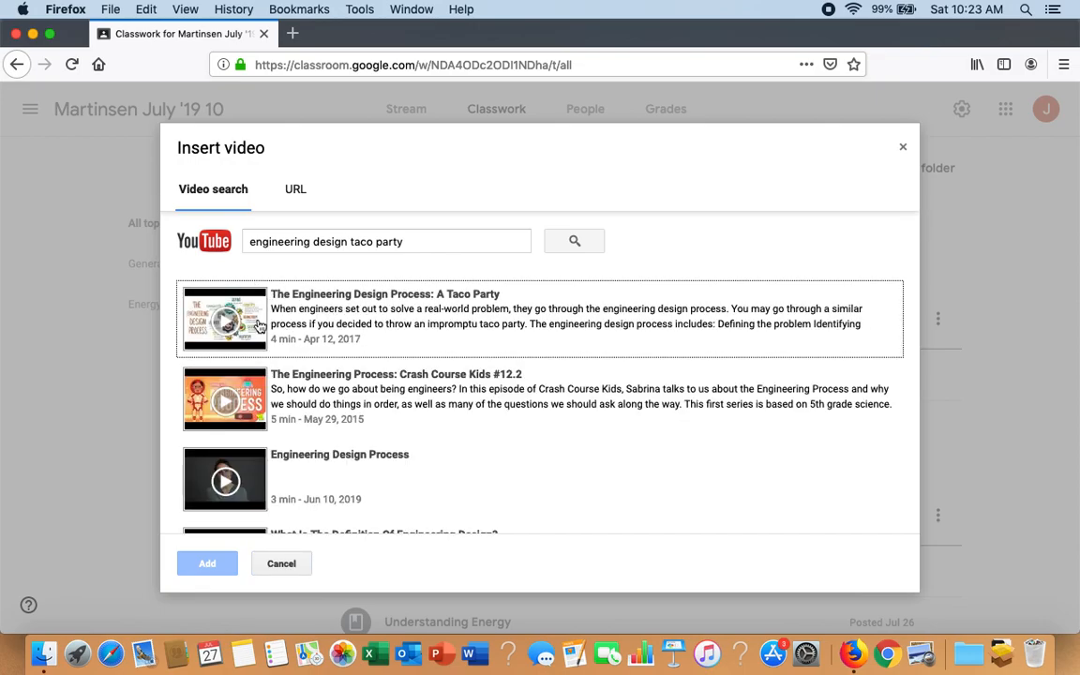
{"action": "left_click", "coordinate": [234, 294]}
{"action": "left_click", "coordinate": [208, 565]}
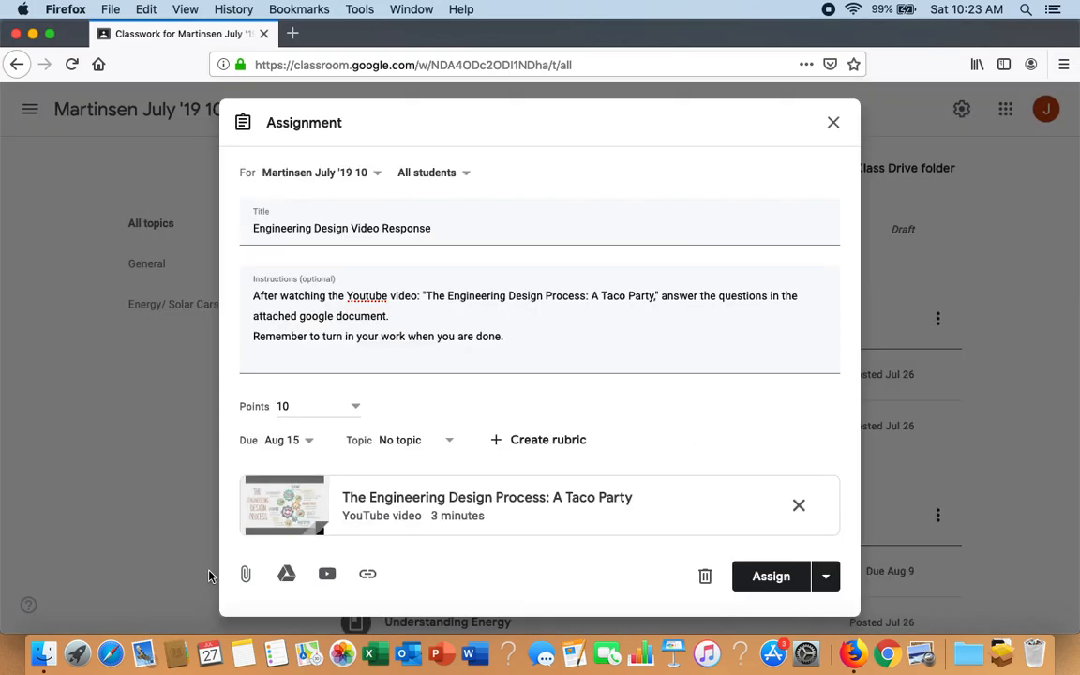
Step: Attach today's "Understanding Engineering & D..." document from Google Drive and set it to make a copy for each student
{"action": "left_click", "coordinate": [286, 574]}
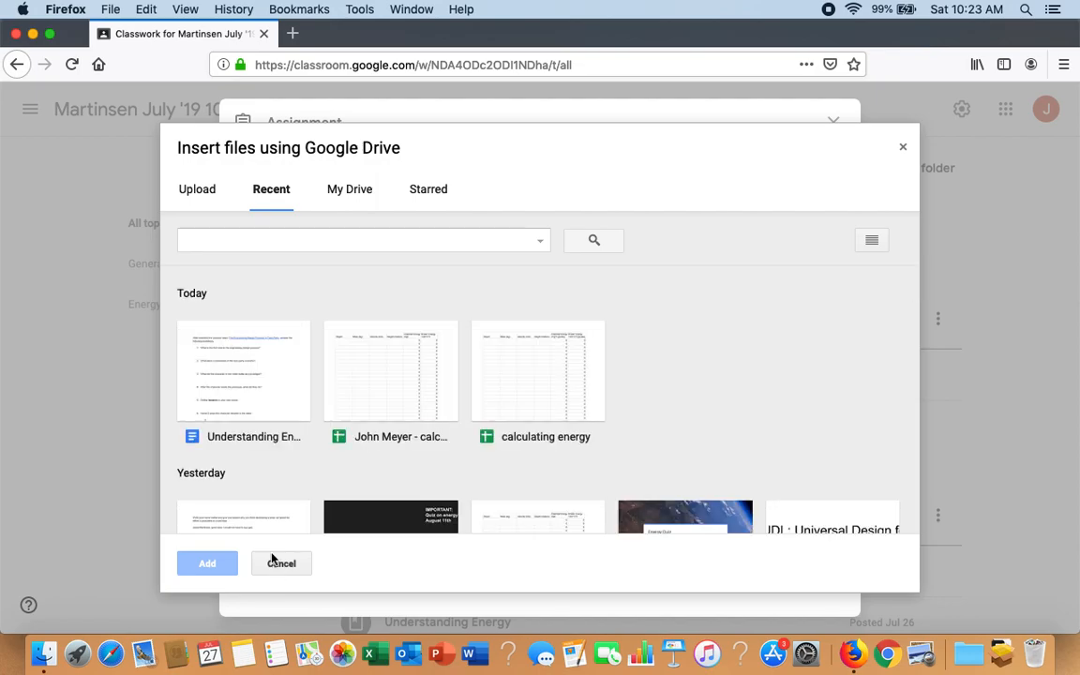
{"action": "left_click", "coordinate": [265, 370]}
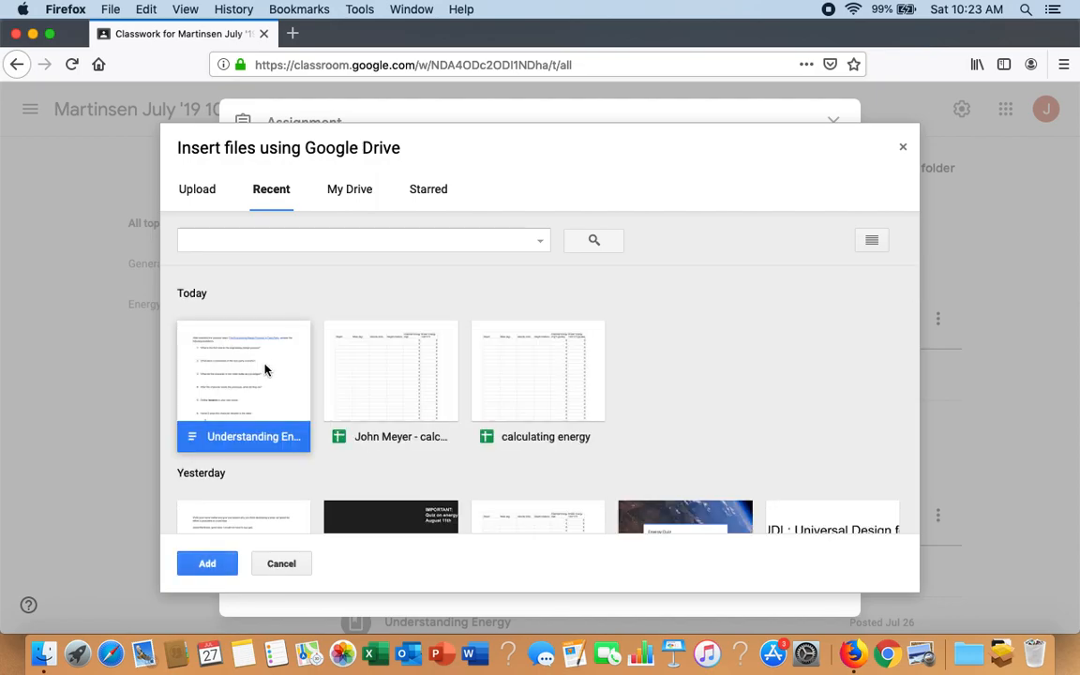
{"action": "left_click", "coordinate": [210, 563]}
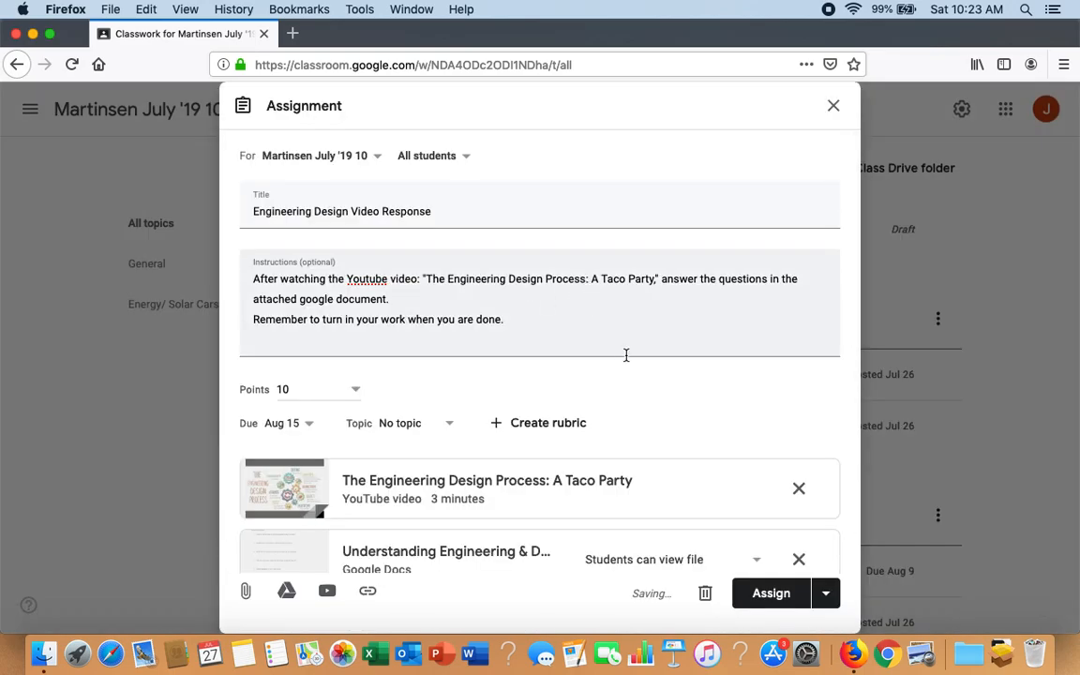
{"action": "scroll", "coordinate": [645, 403], "scroll_direction": "down", "scroll_amount": 2}
{"action": "left_click", "coordinate": [760, 523]}
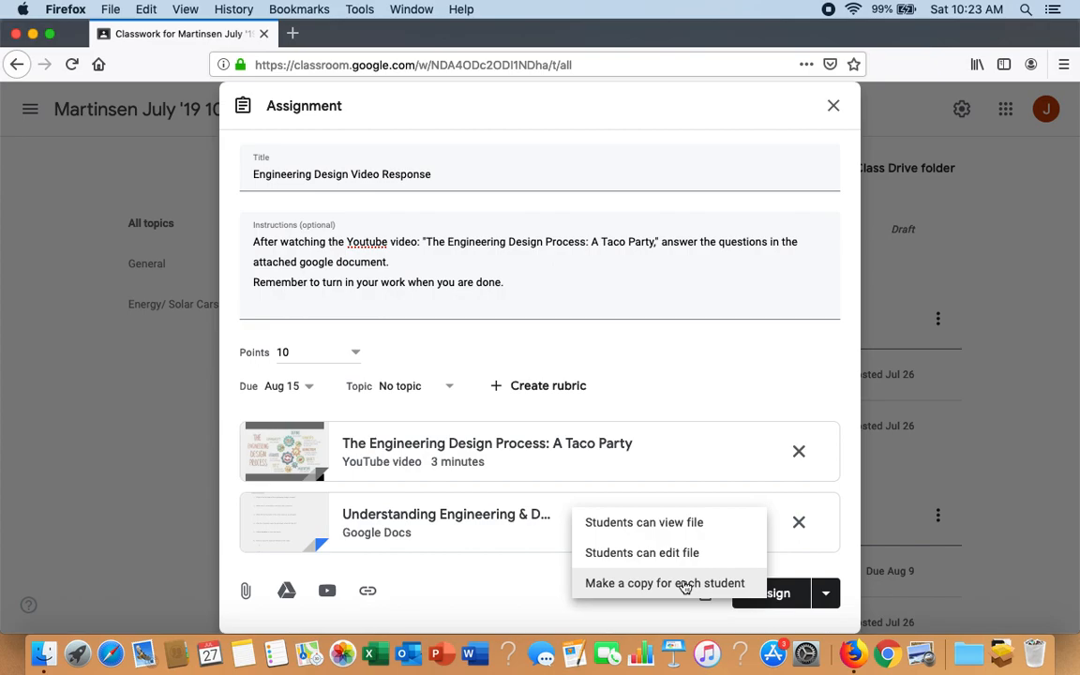
{"action": "left_click", "coordinate": [685, 583]}
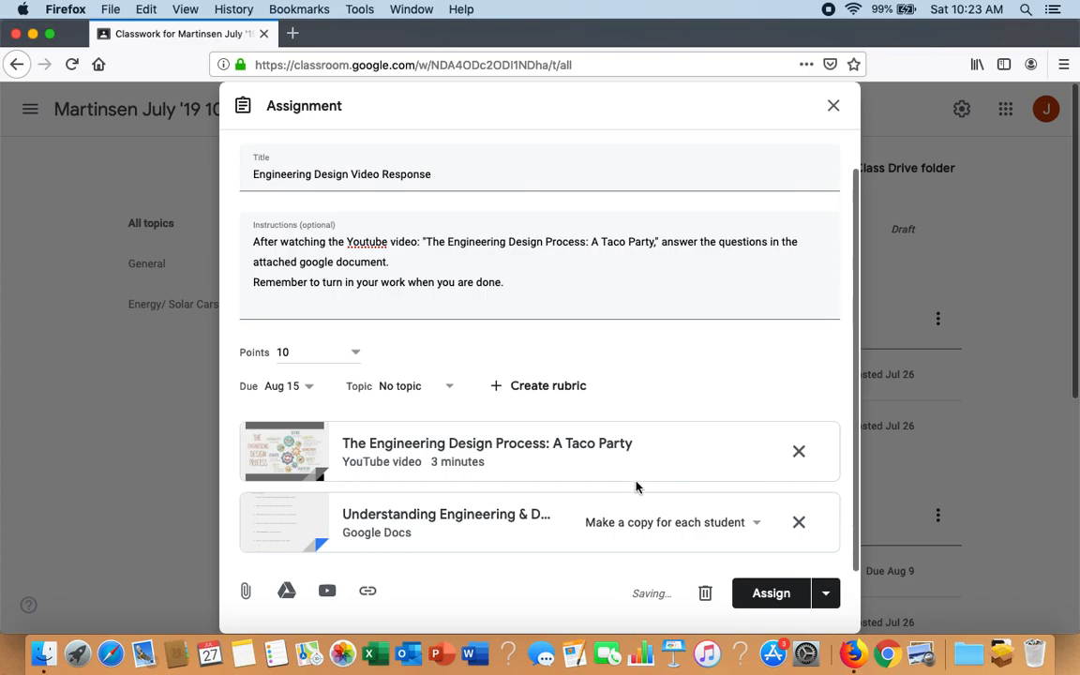
Step: Schedule the assignment to post on August 8, 2019 at 8:00 AM
{"action": "left_click", "coordinate": [828, 593]}
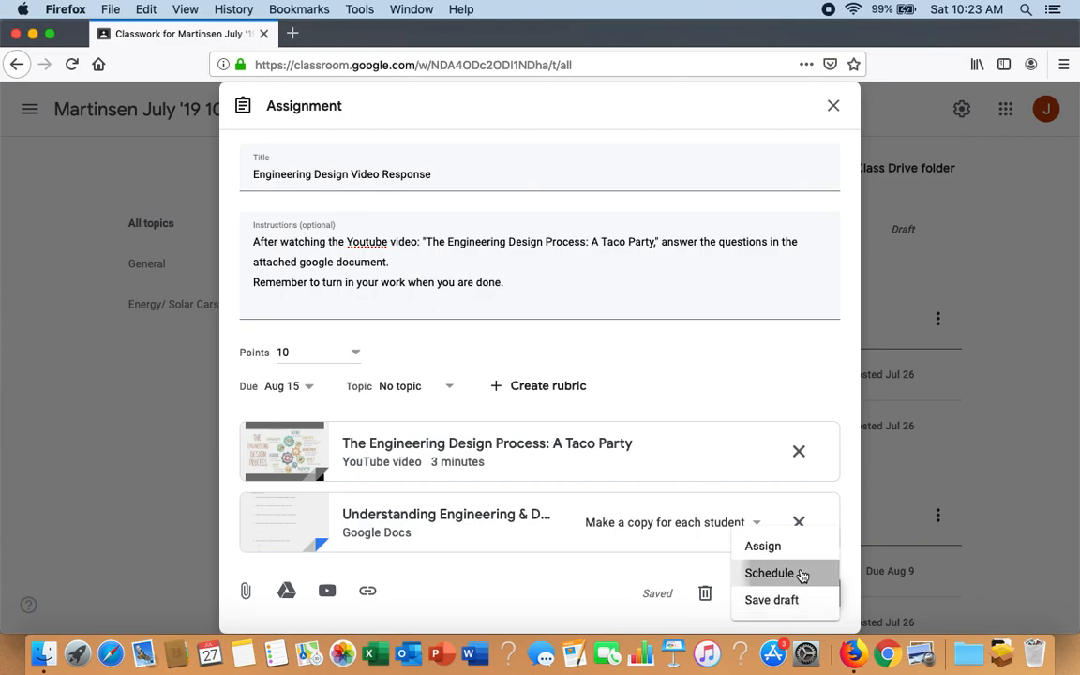
{"action": "left_click", "coordinate": [802, 573]}
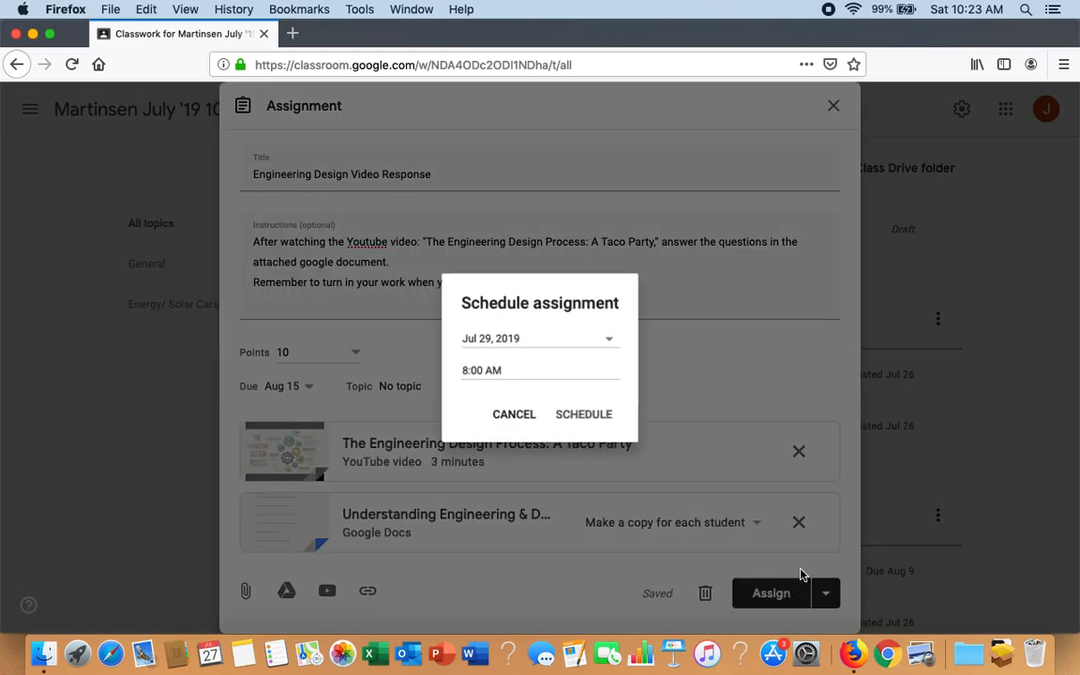
{"action": "left_click", "coordinate": [609, 339]}
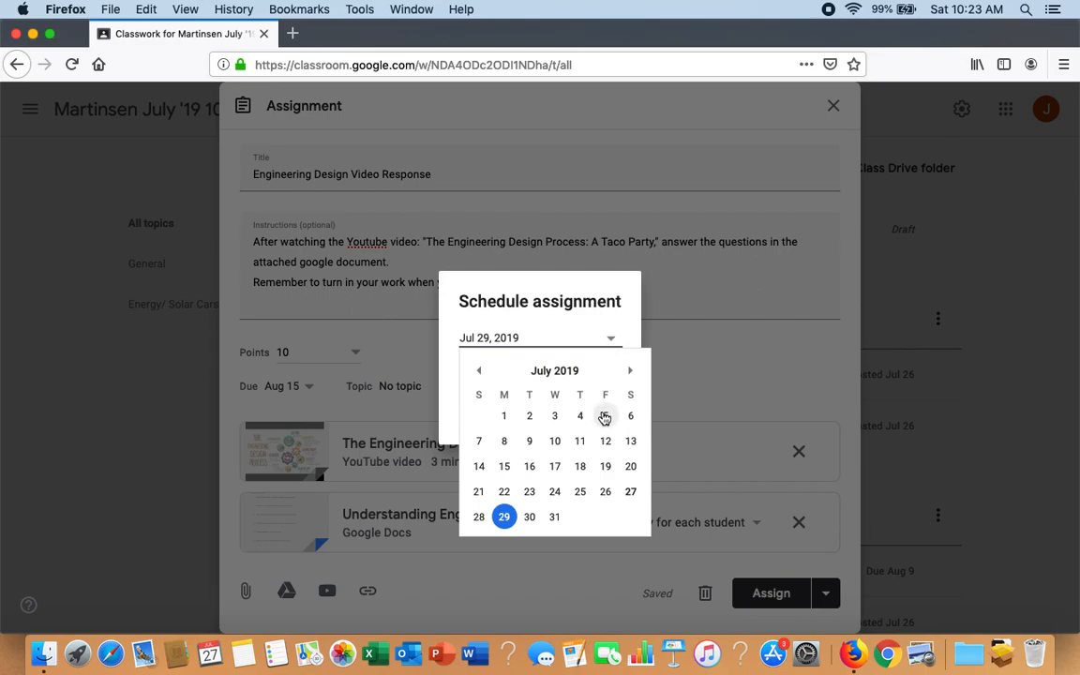
{"action": "left_click", "coordinate": [631, 372]}
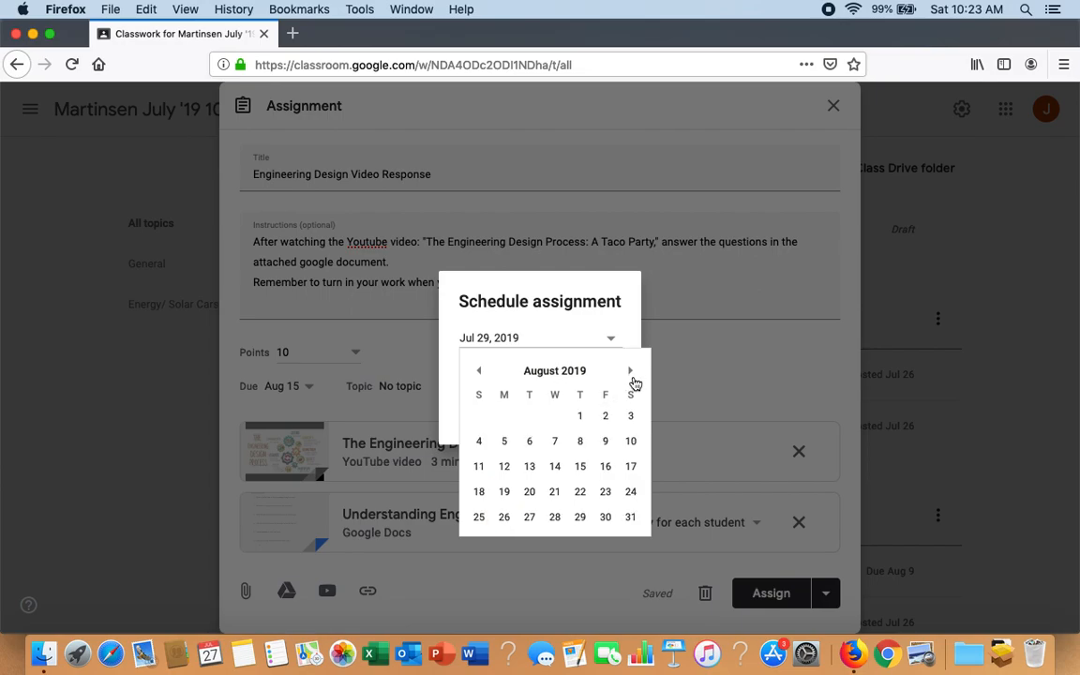
{"action": "left_click", "coordinate": [583, 443]}
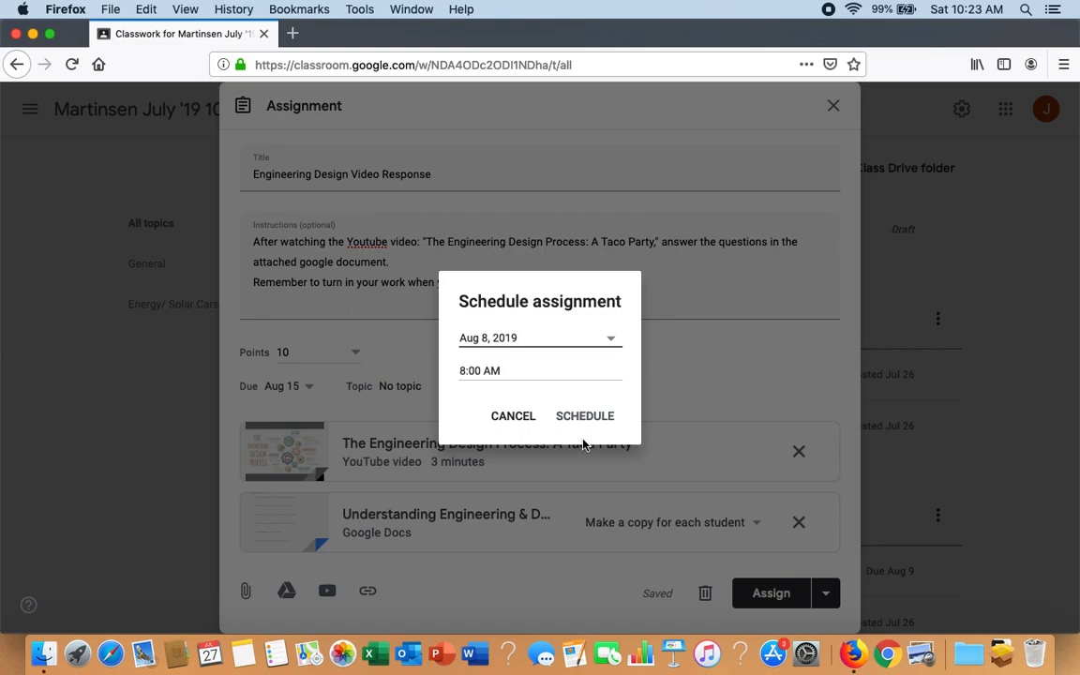
{"action": "left_click", "coordinate": [572, 418]}
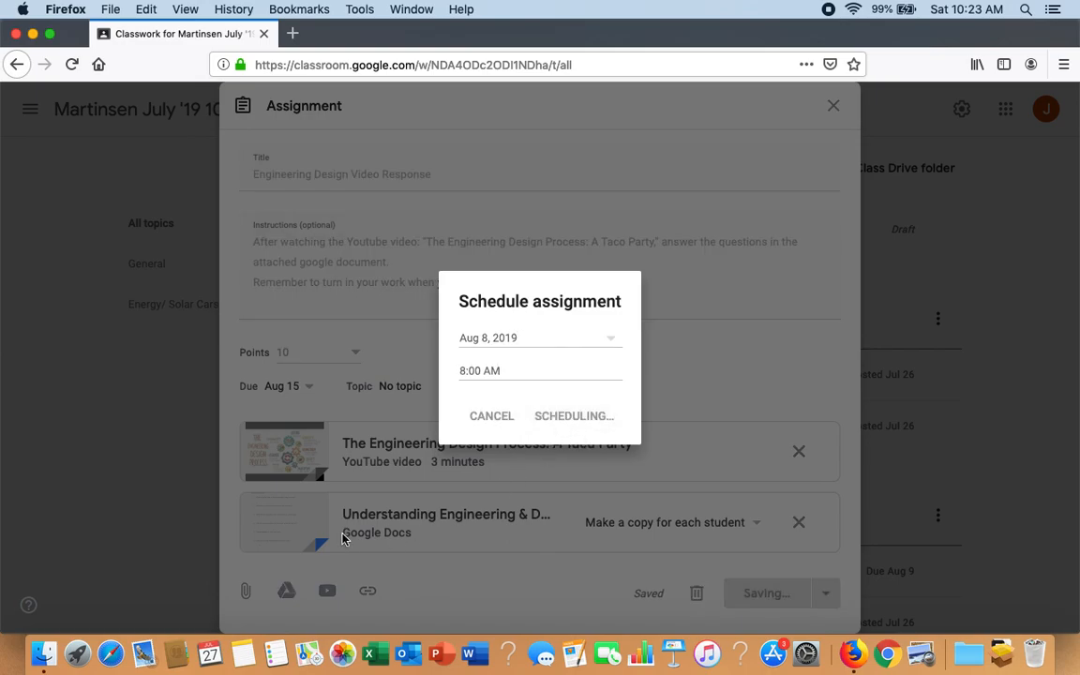
Step: Open the scheduled "Engineering Design Video Response" assignment for editing, review its details and save it back to the schedule
{"action": "scroll", "coordinate": [565, 419], "scroll_direction": "down", "scroll_amount": 1}
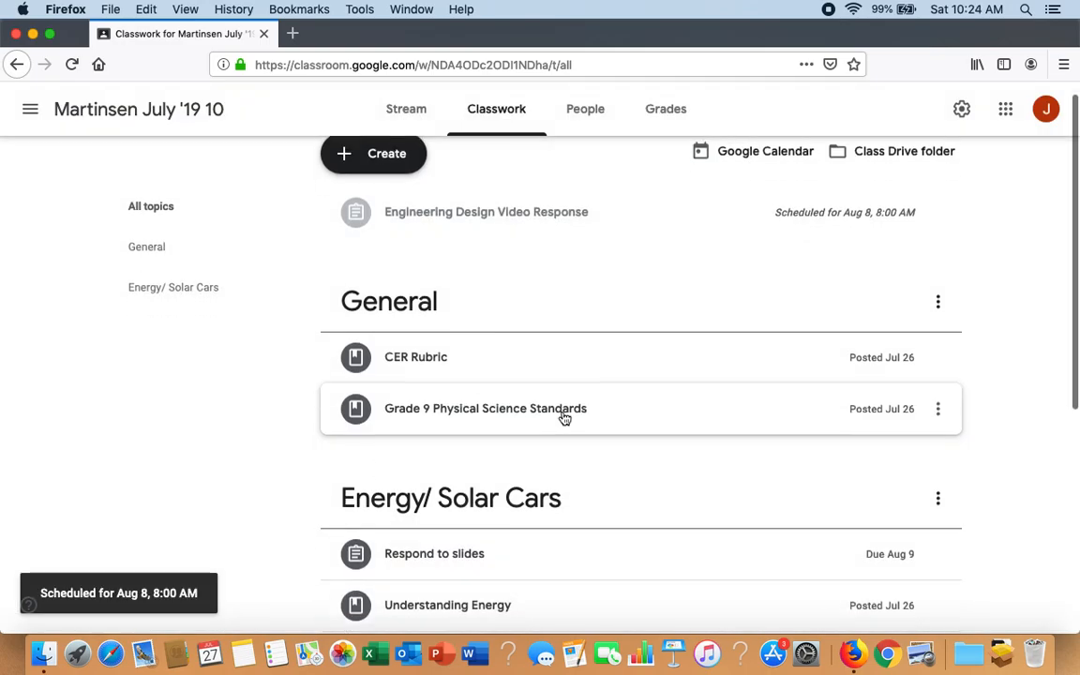
{"action": "scroll", "coordinate": [565, 419], "scroll_direction": "up", "scroll_amount": 1}
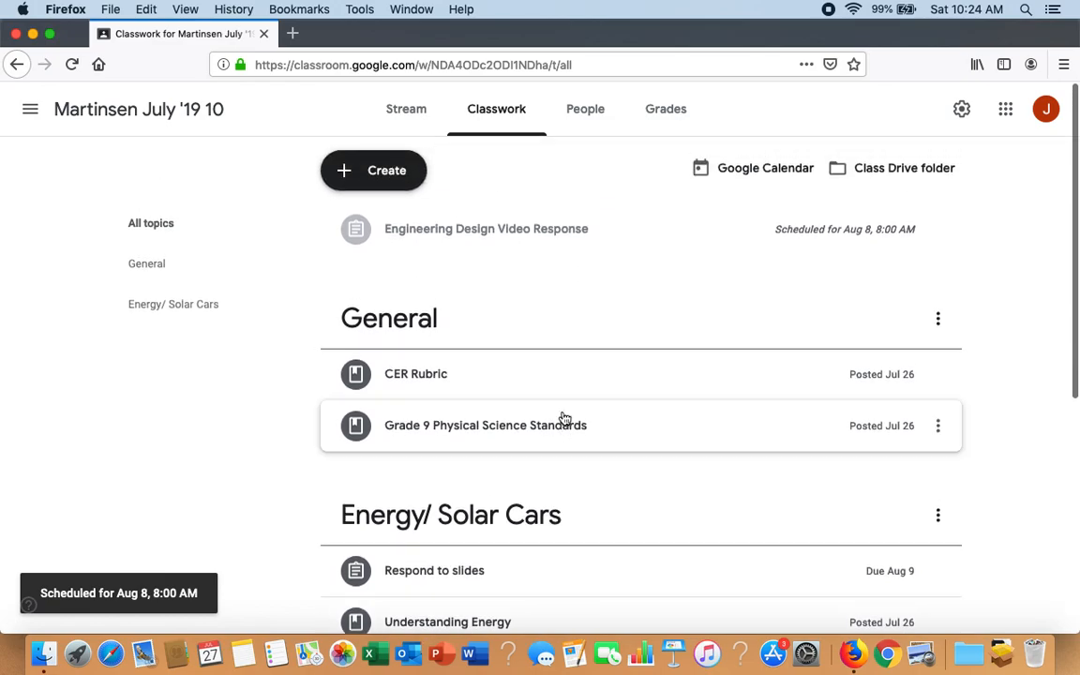
{"action": "left_click", "coordinate": [413, 230]}
{"action": "left_click", "coordinate": [938, 229]}
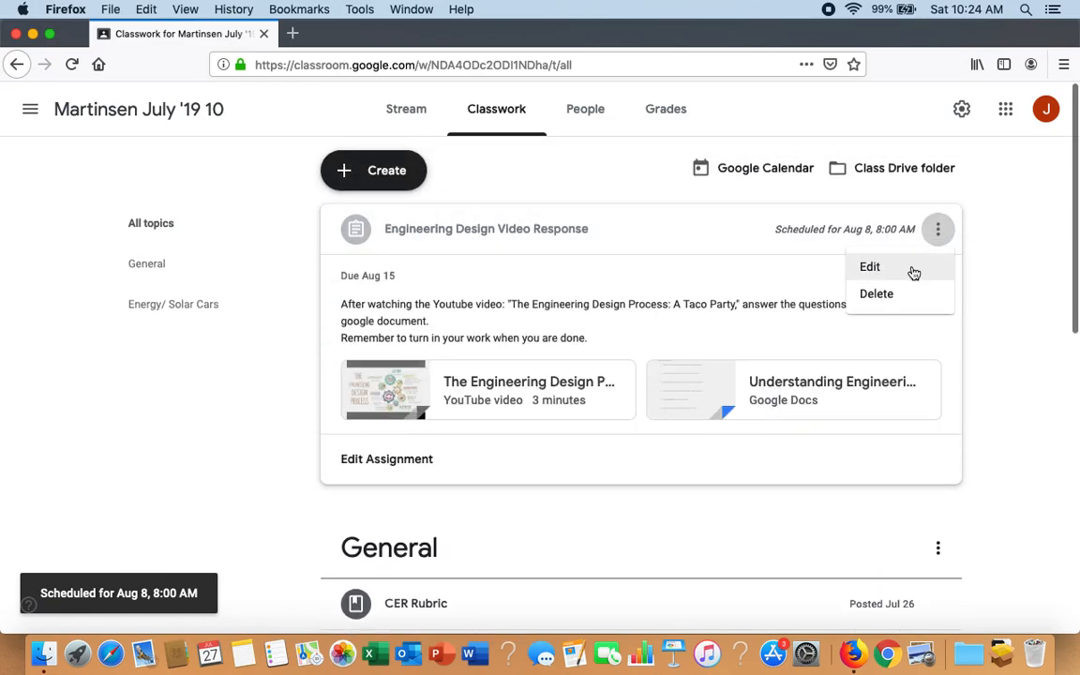
{"action": "left_click", "coordinate": [896, 276]}
{"action": "scroll", "coordinate": [511, 376], "scroll_direction": "down", "scroll_amount": 2}
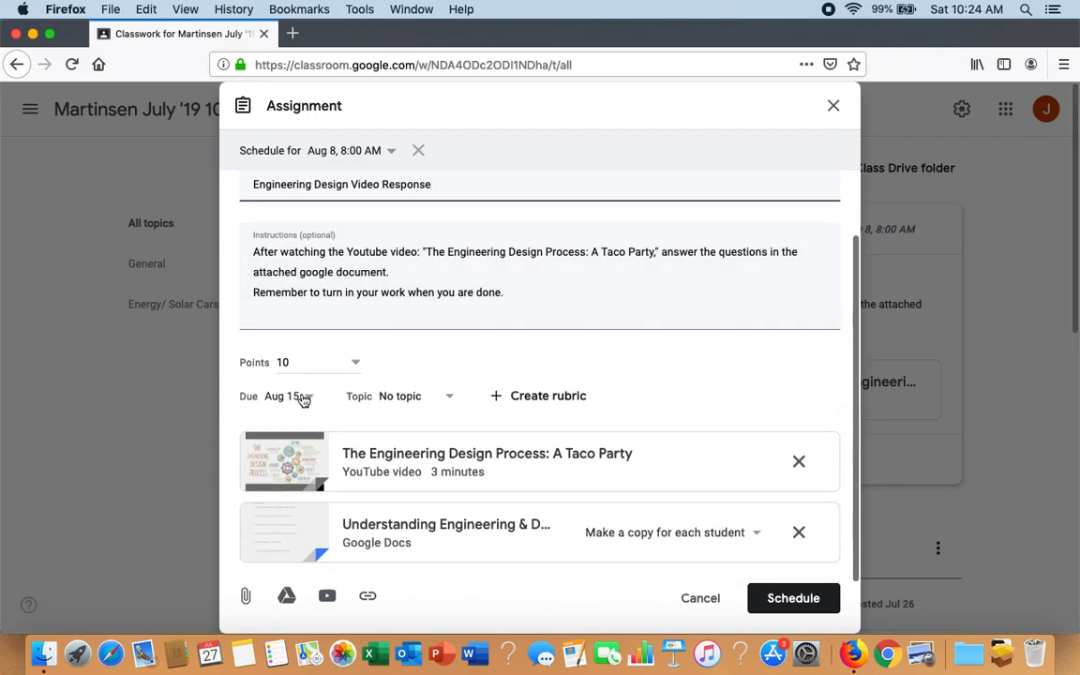
{"action": "left_click", "coordinate": [786, 600]}
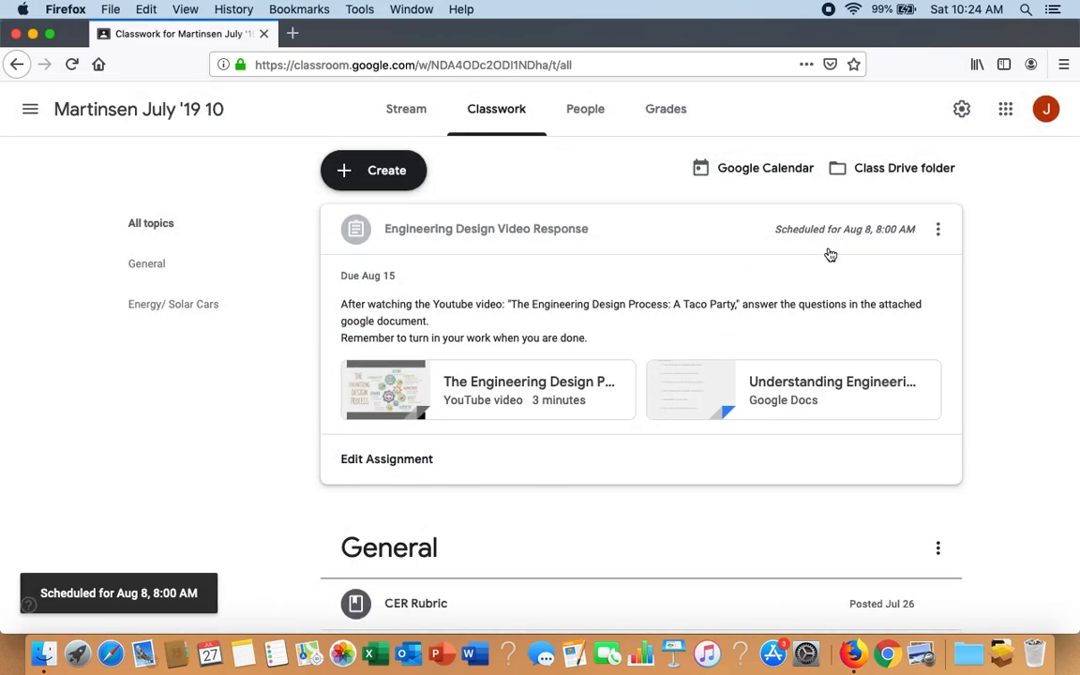
Step: Assign the scheduled "Engineering Design Video Response" assignment to the "Energy/ Solar Cars" topic, review its details and save it as scheduled
{"action": "left_click", "coordinate": [937, 229]}
{"action": "left_click", "coordinate": [894, 276]}
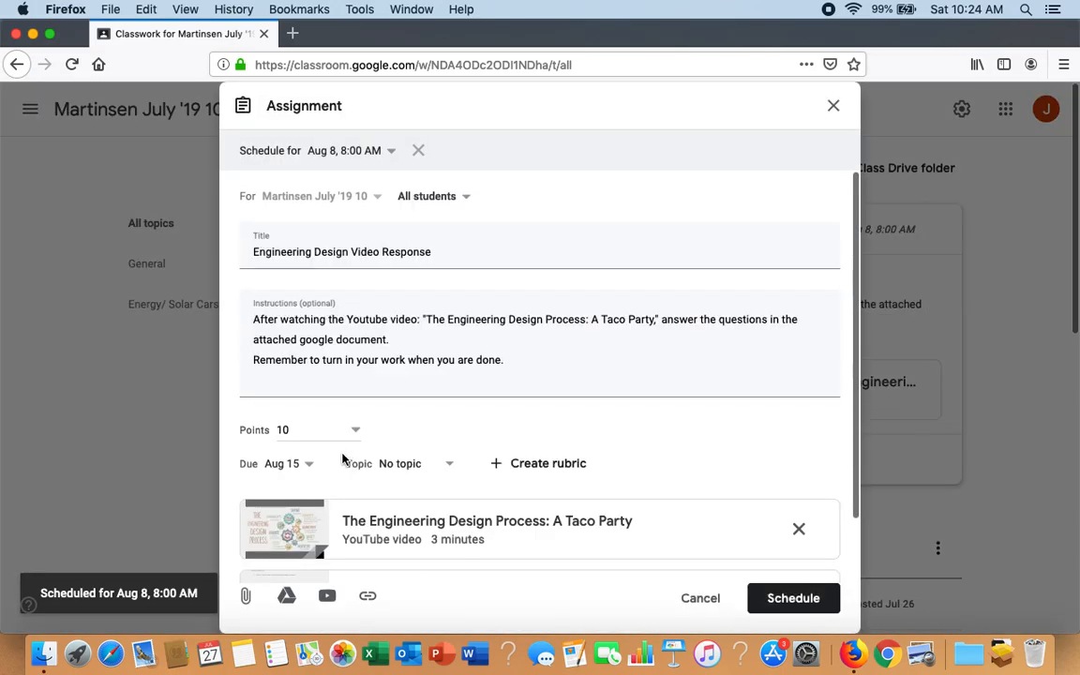
{"action": "scroll", "coordinate": [343, 459], "scroll_direction": "down", "scroll_amount": 2}
{"action": "left_click", "coordinate": [410, 394]}
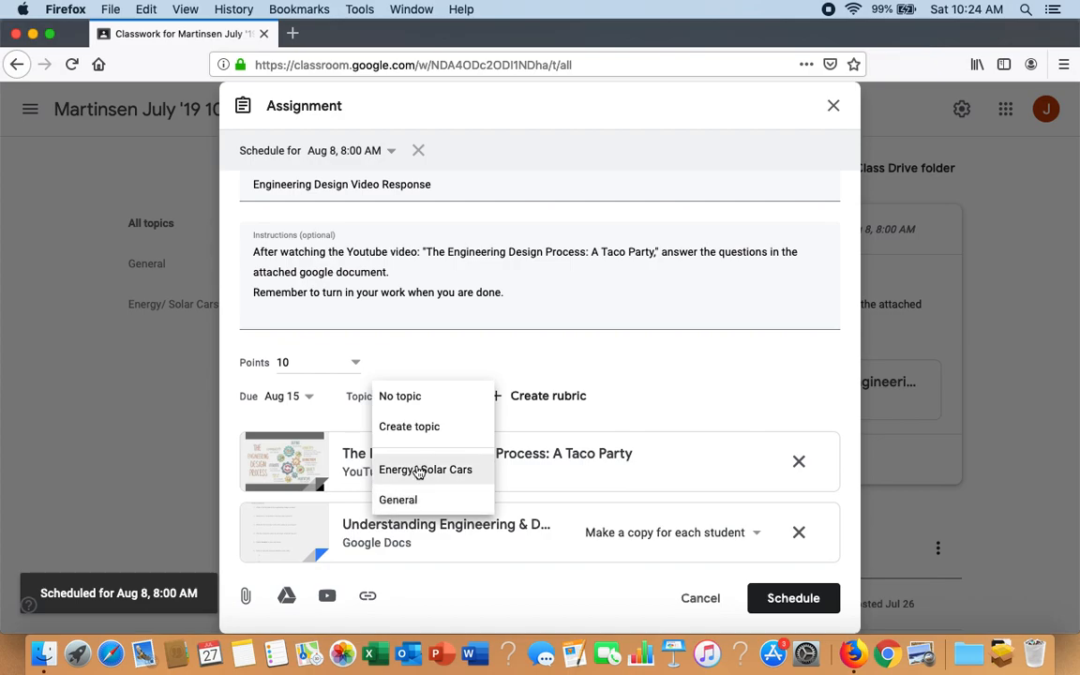
{"action": "left_click", "coordinate": [419, 470]}
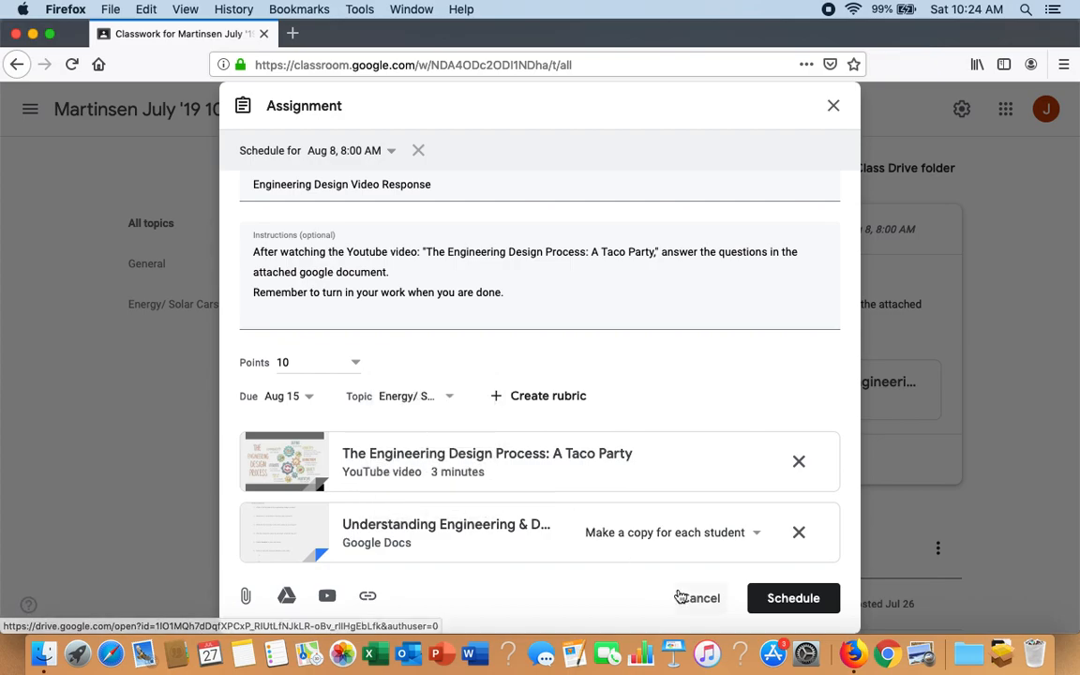
{"action": "scroll", "coordinate": [607, 398], "scroll_direction": "up", "scroll_amount": 2}
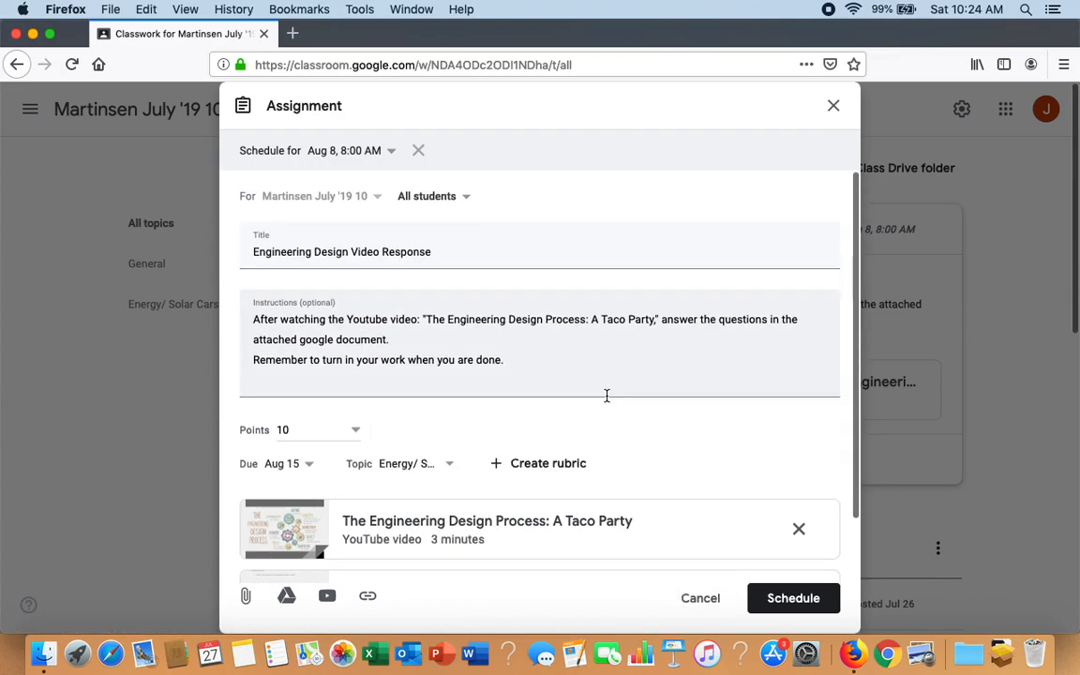
{"action": "scroll", "coordinate": [607, 399], "scroll_direction": "down", "scroll_amount": 2}
{"action": "scroll", "coordinate": [606, 398], "scroll_direction": "up", "scroll_amount": 2}
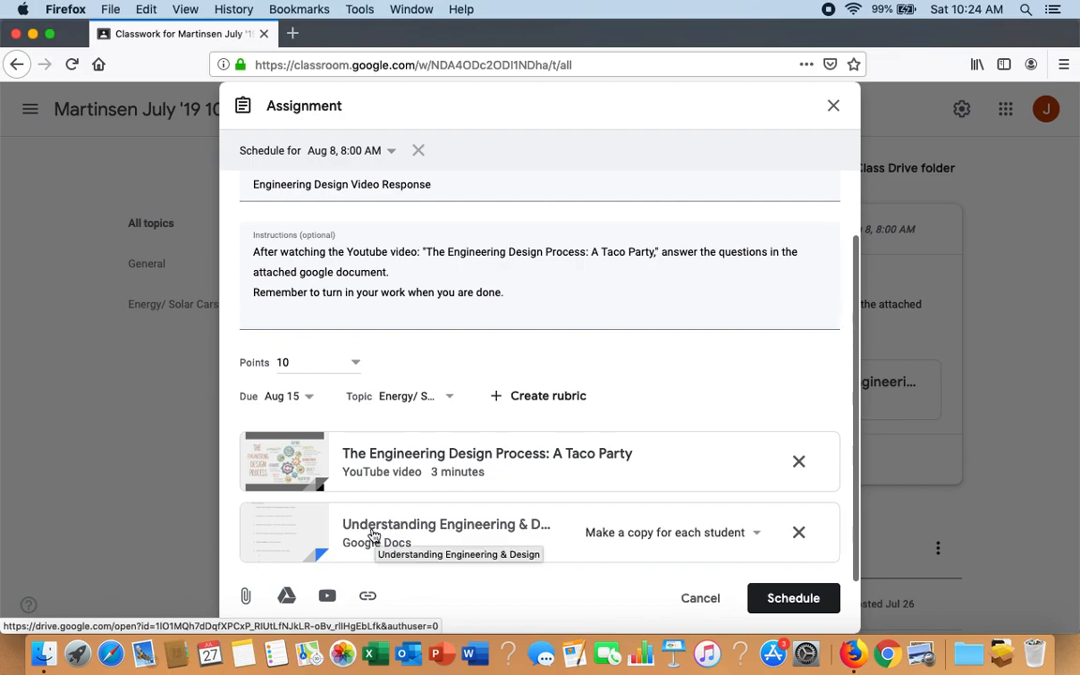
{"action": "left_click", "coordinate": [780, 599]}
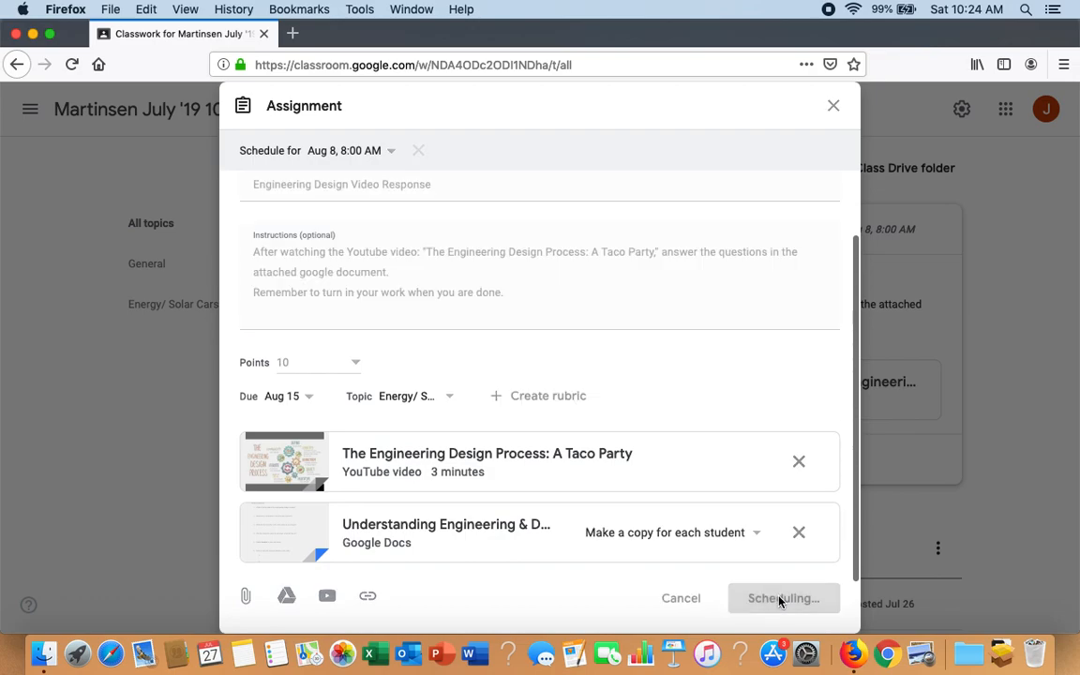